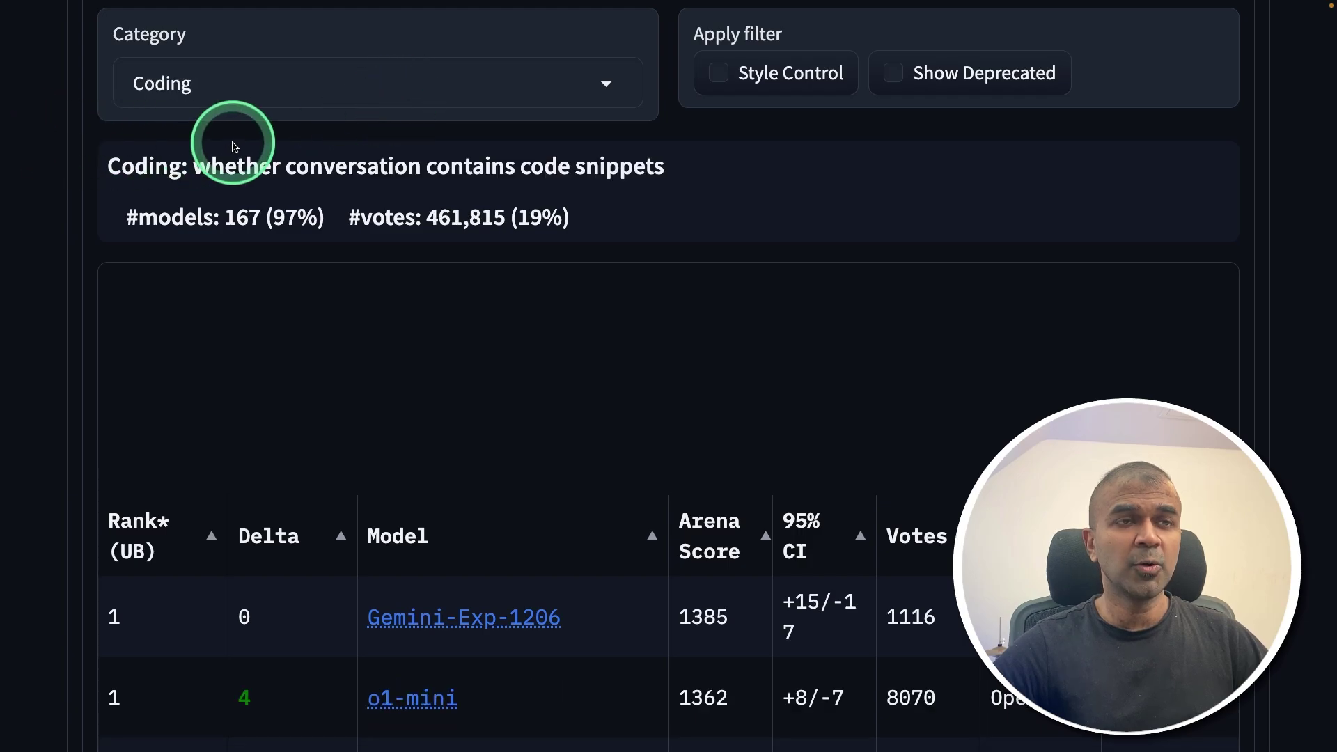
scroll(665, 603, down, 5)
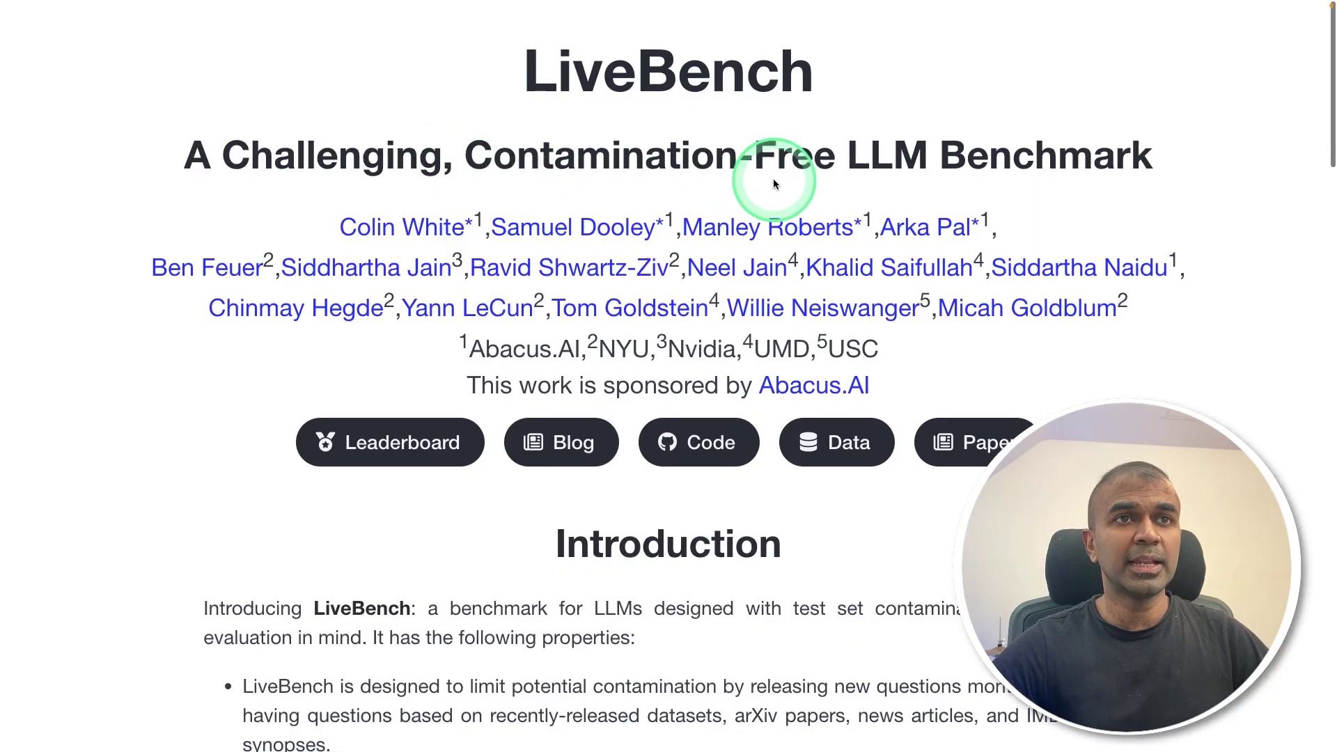
scroll(291, 433, down, 3)
scroll(178, 514, down, 3)
scroll(154, 529, down, 6)
scroll(152, 543, down, 1)
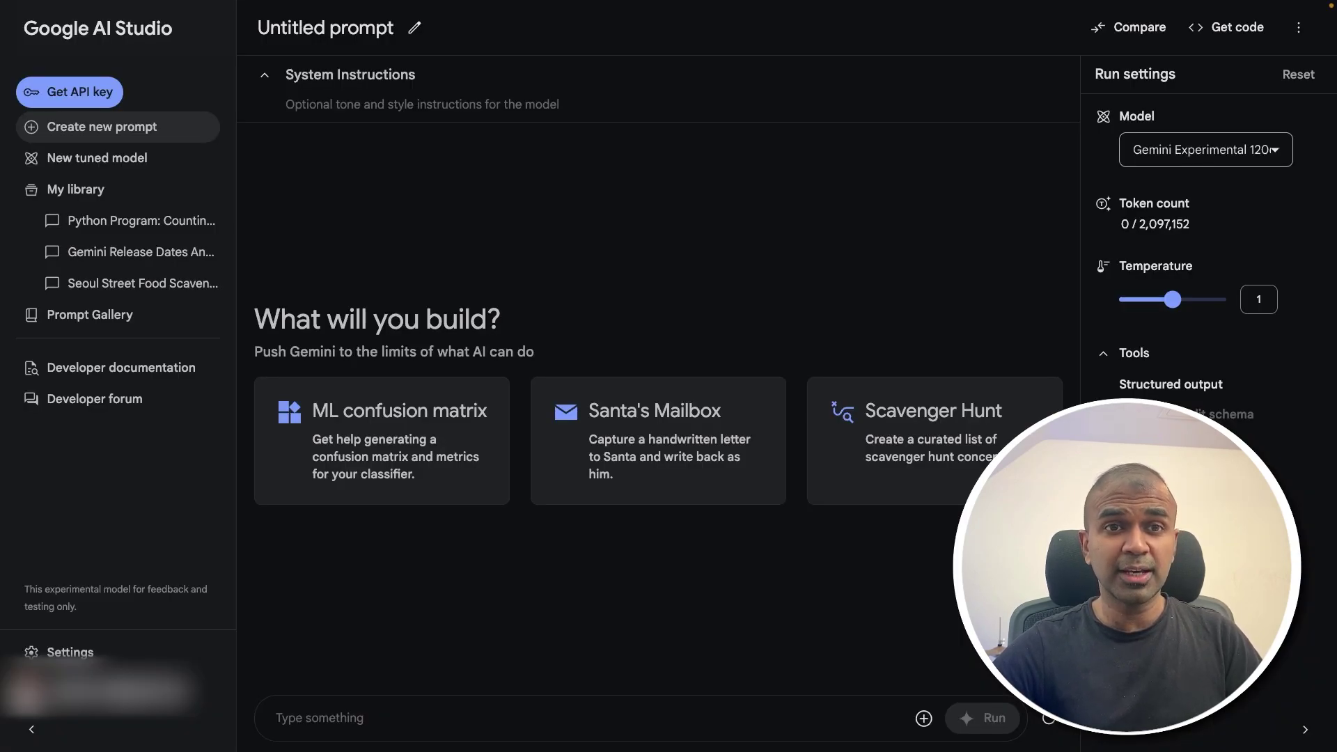
click(1254, 149)
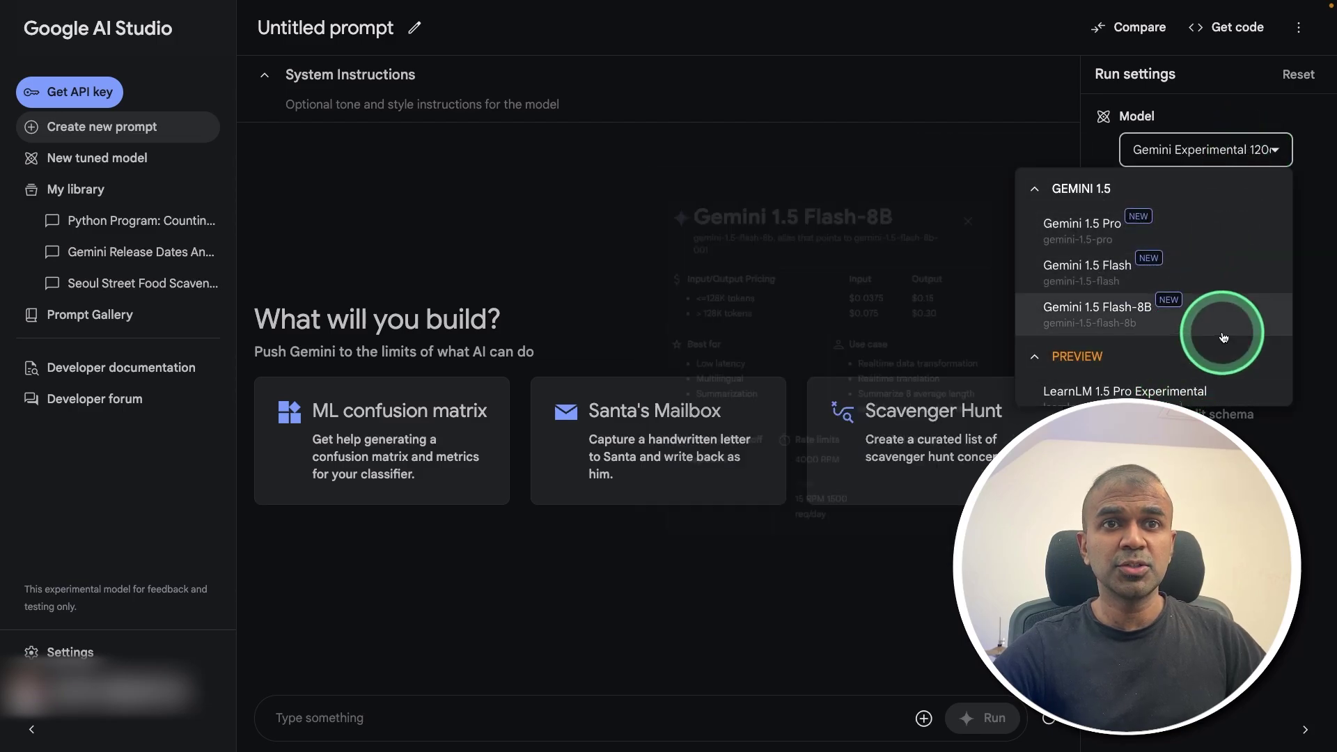
scroll(1223, 329, down, 3)
click(1101, 301)
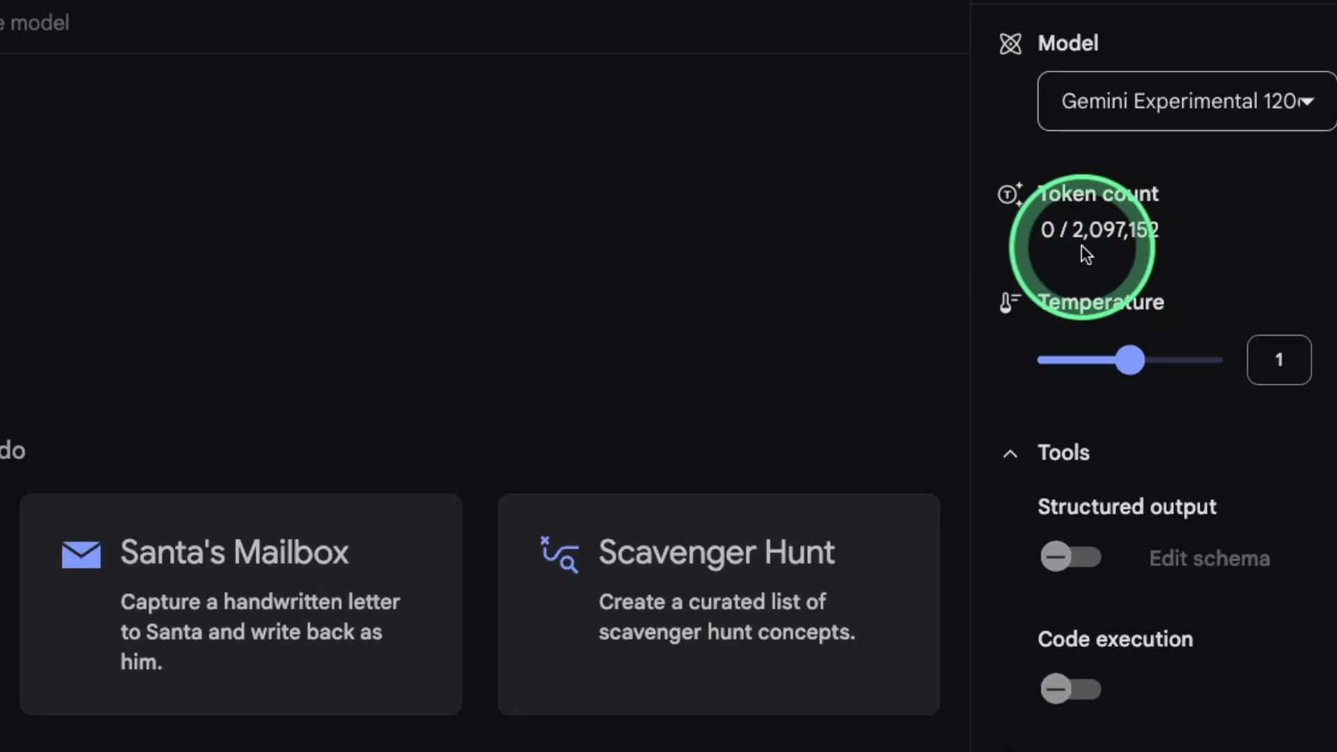
scroll(1045, 257, down, 2)
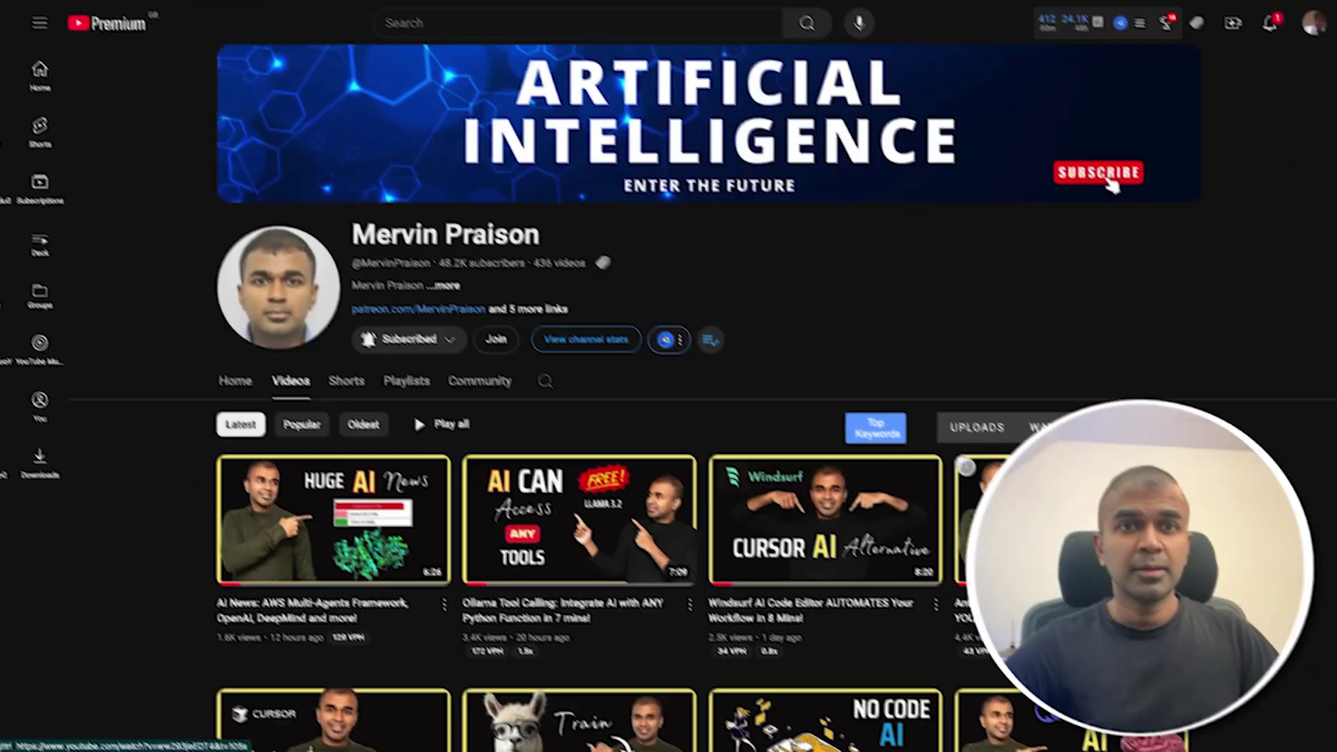
scroll(1071, 171, down, 10)
scroll(1072, 170, down, 10)
scroll(1071, 170, down, 5)
scroll(1072, 170, down, 5)
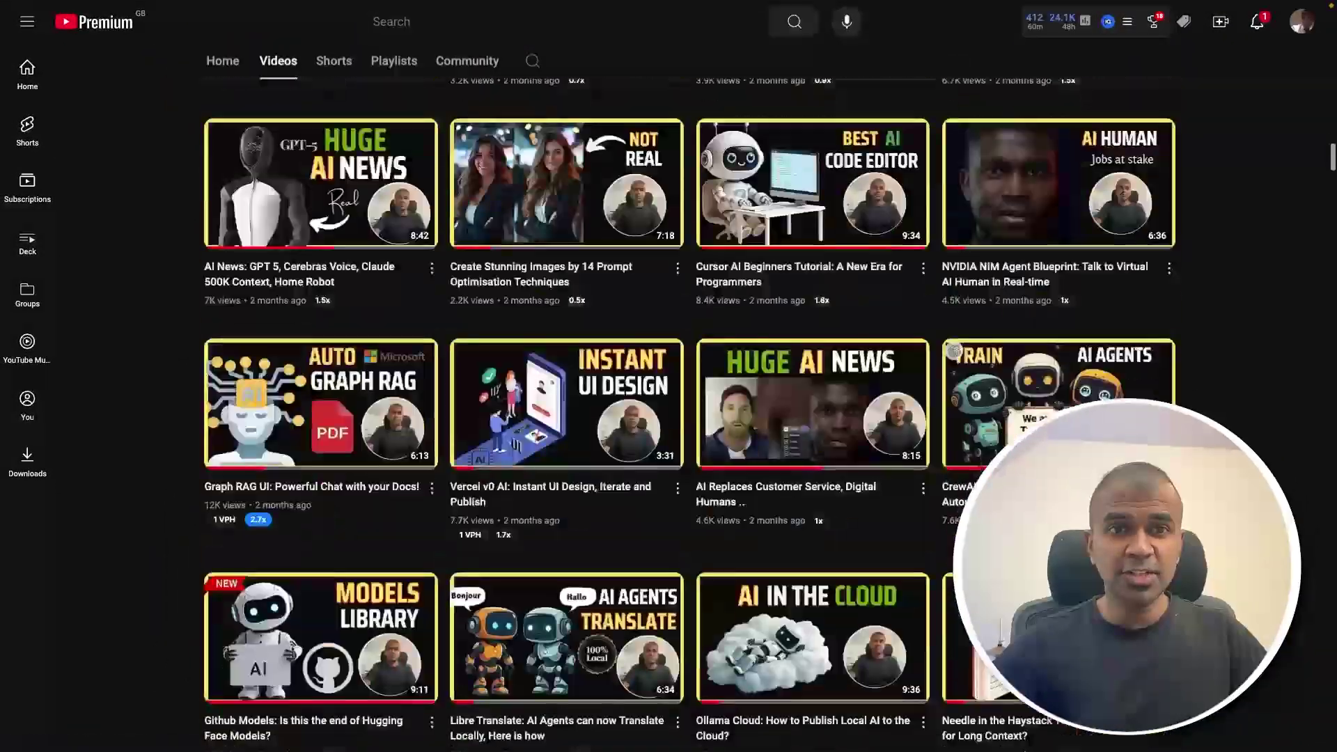
scroll(1071, 170, down, 5)
scroll(1072, 170, down, 5)
- Pick a notification preference for the subscribed channel and like the Llama 3.2 Vision fine-tuning video
click(367, 268)
click(367, 310)
click(751, 278)
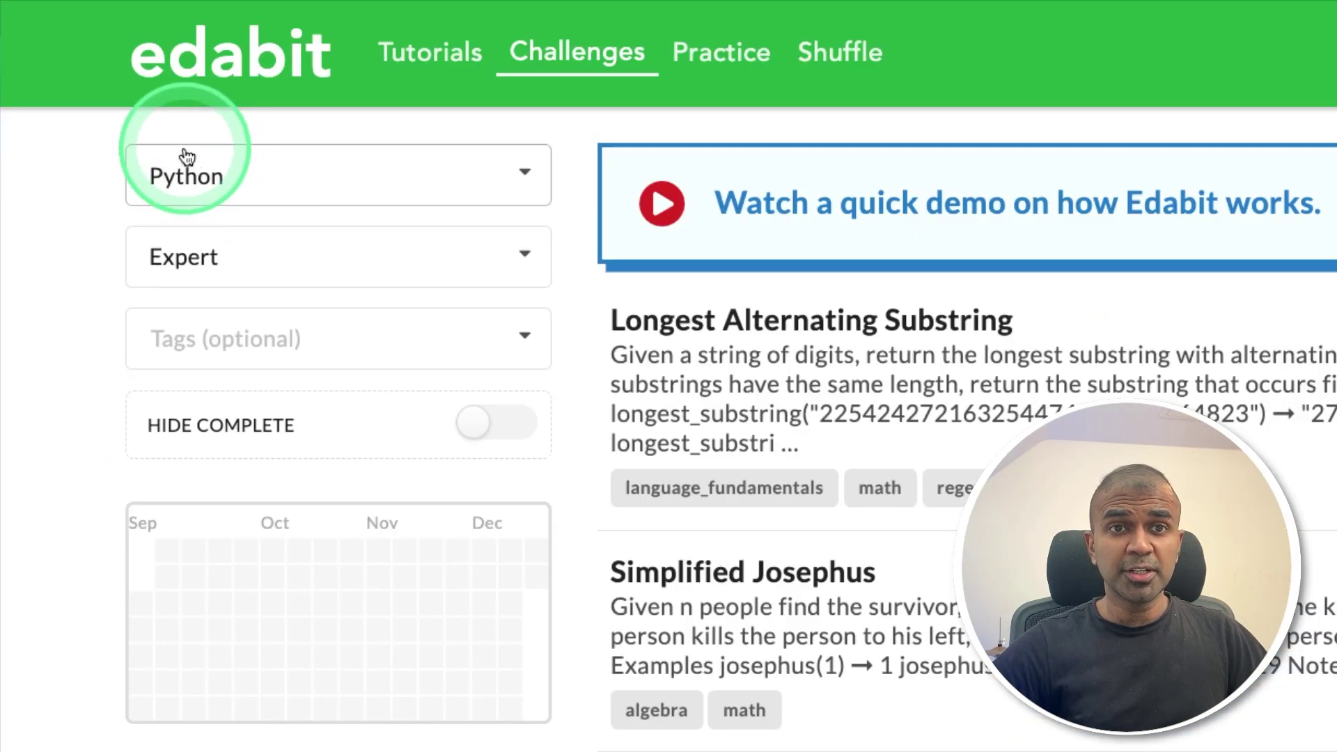
- Set the challenge difficulty filter and select Gemini's gcd/lcm code for Least Common Multiple
click(188, 261)
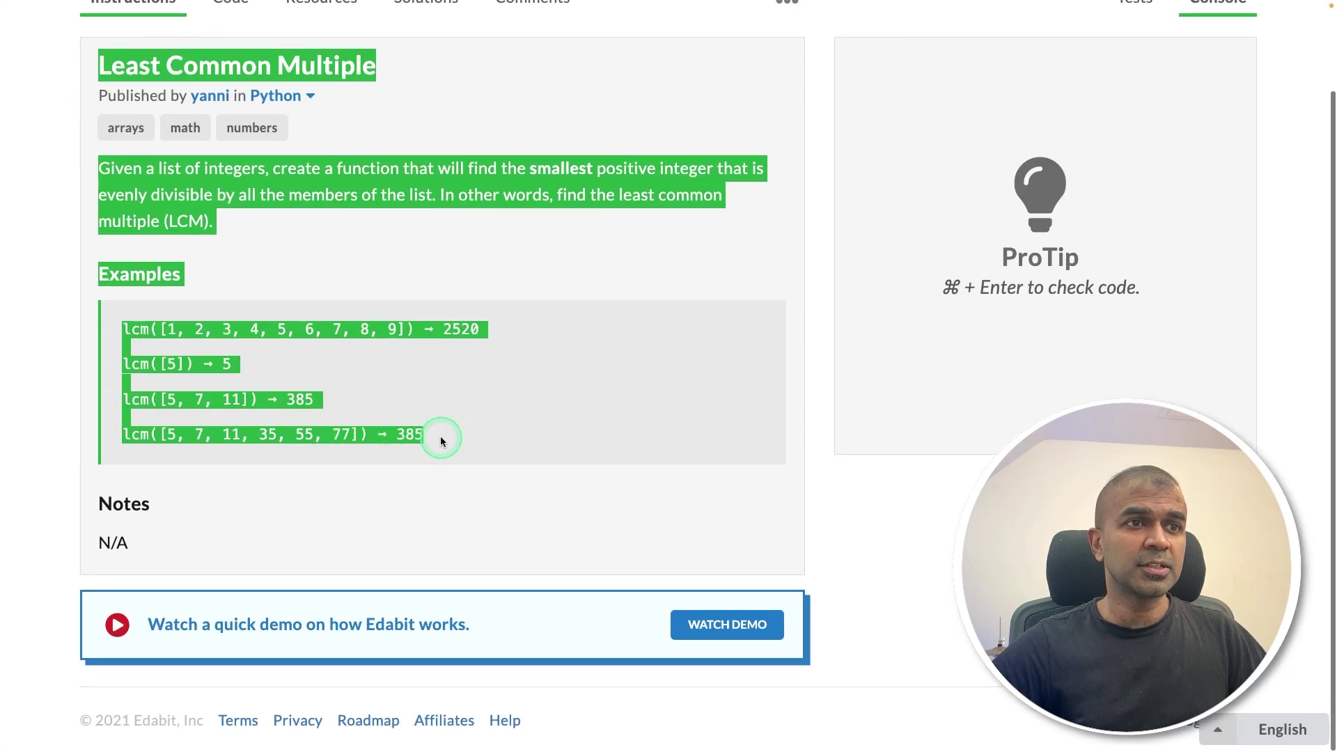
drag(98, 166, 503, 446)
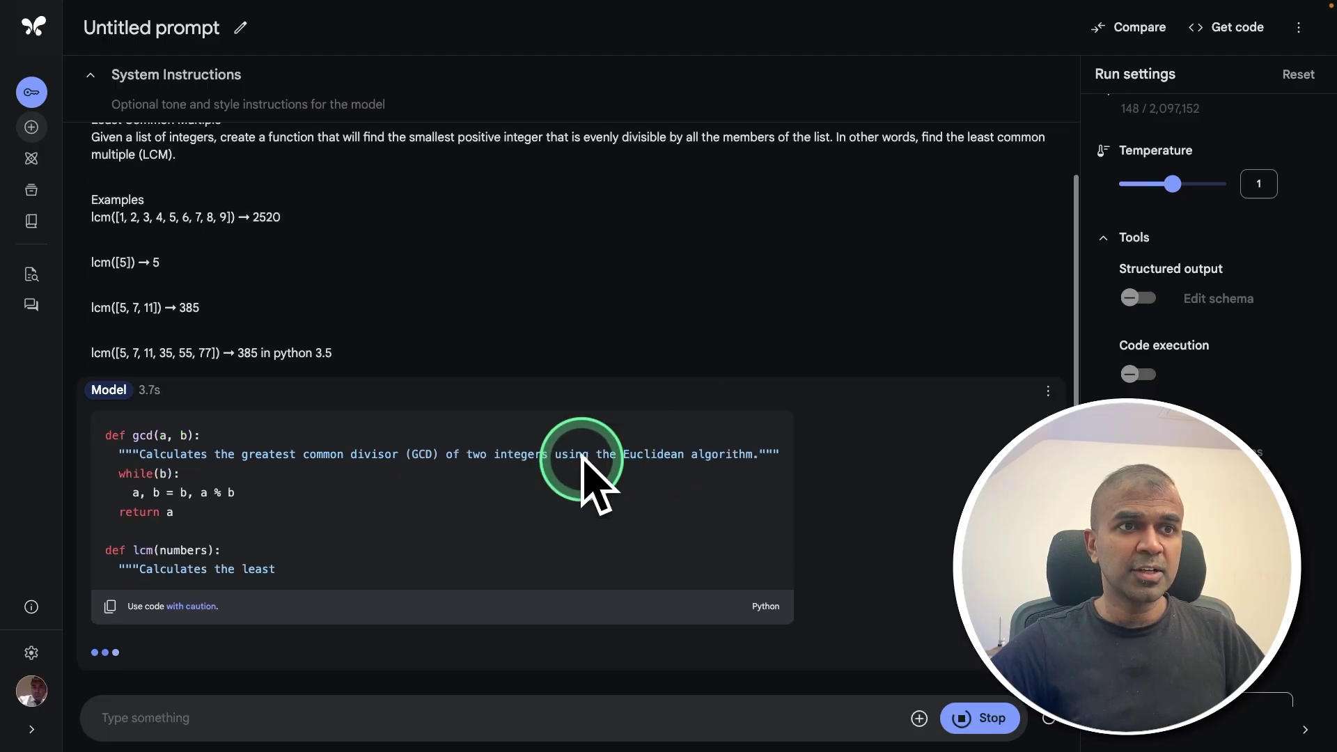
drag(596, 483, 350, 434)
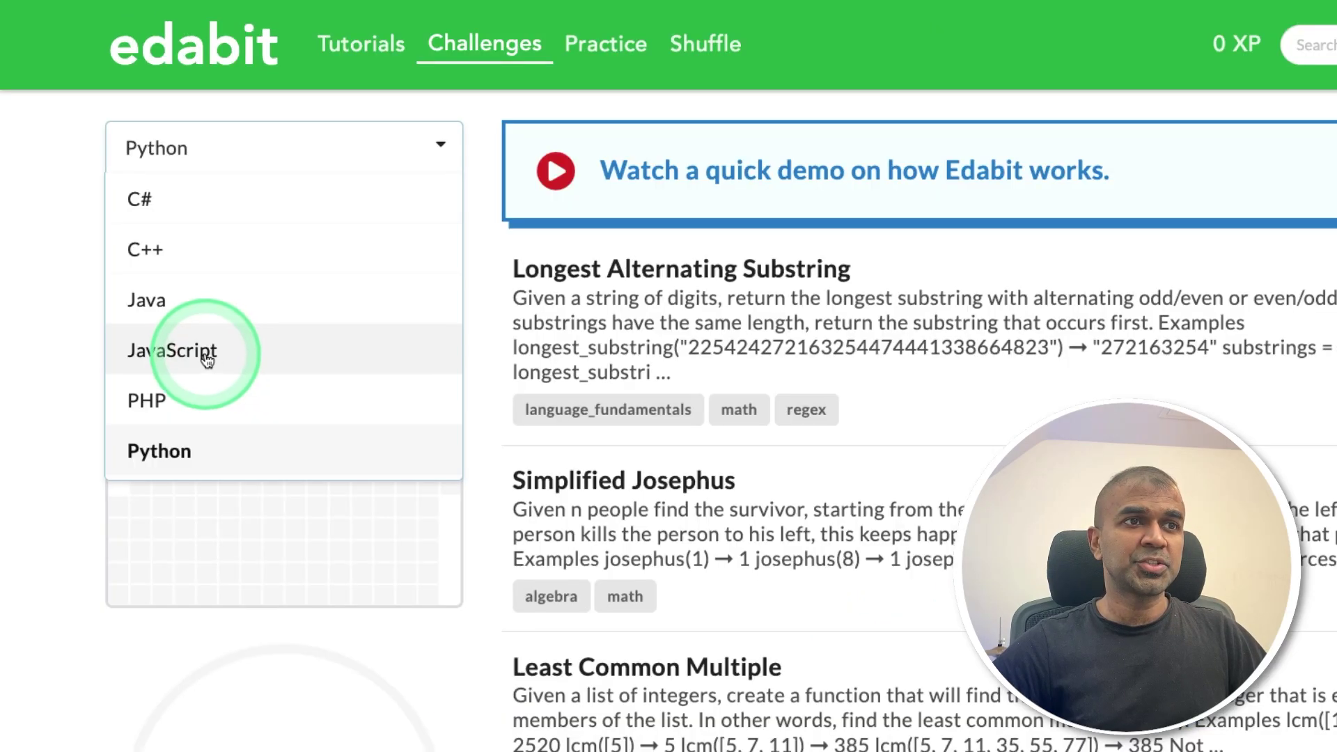
- Copy the JavaScript Land Perimeter challenge to Gemini and run its solution against all six tests
click(184, 352)
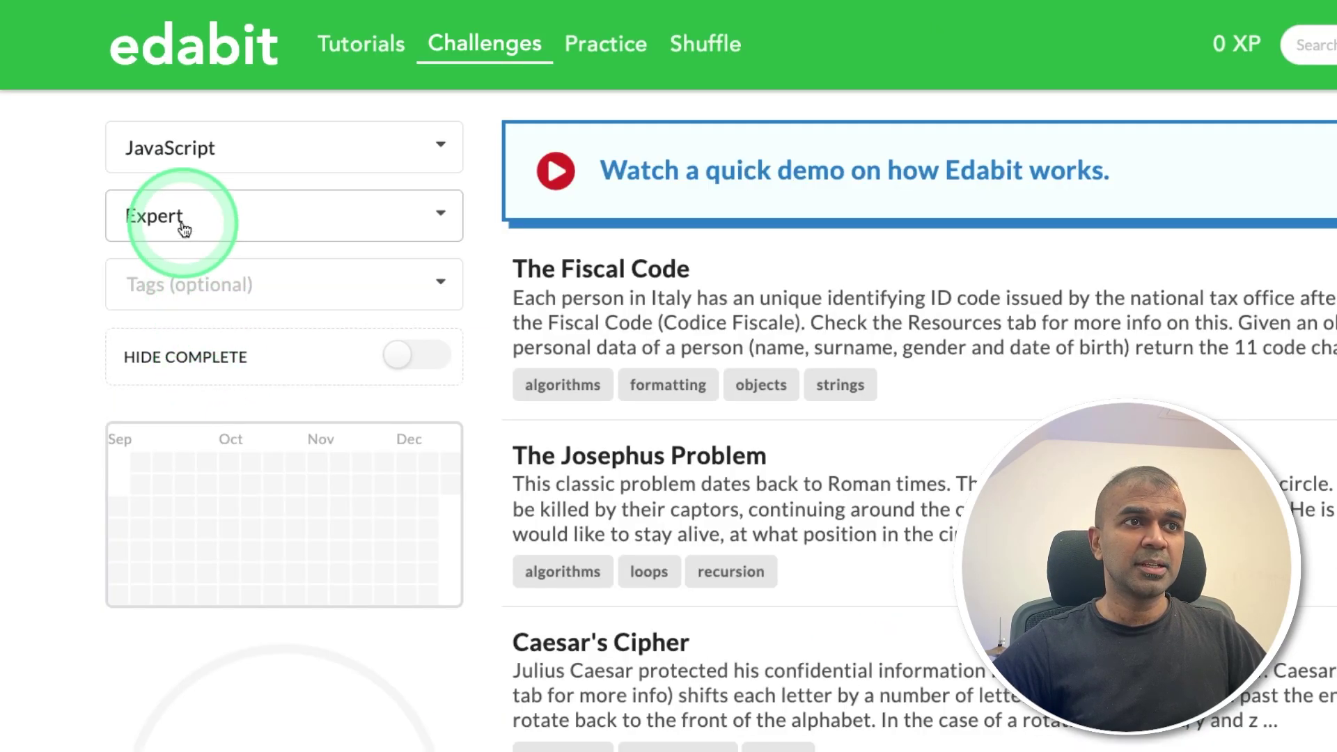
scroll(821, 454, down, 10)
click(618, 289)
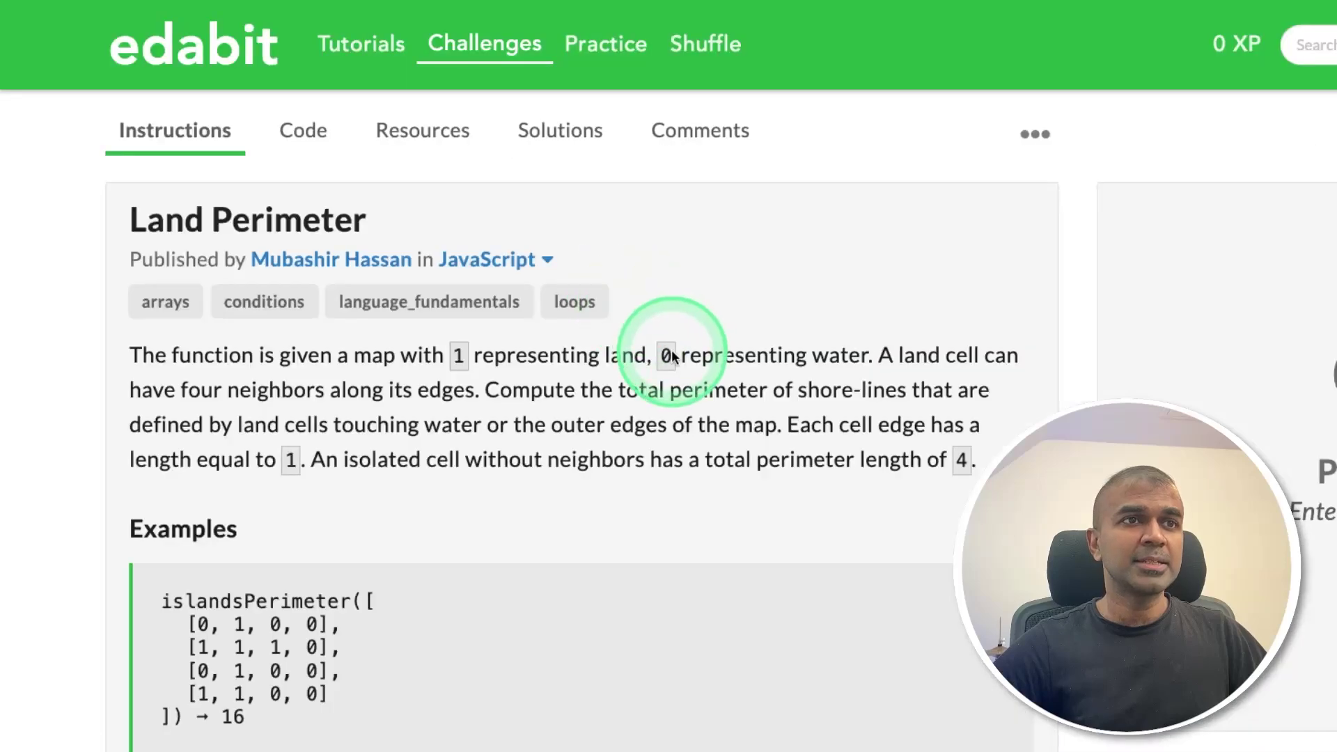
key(ctrl+a)
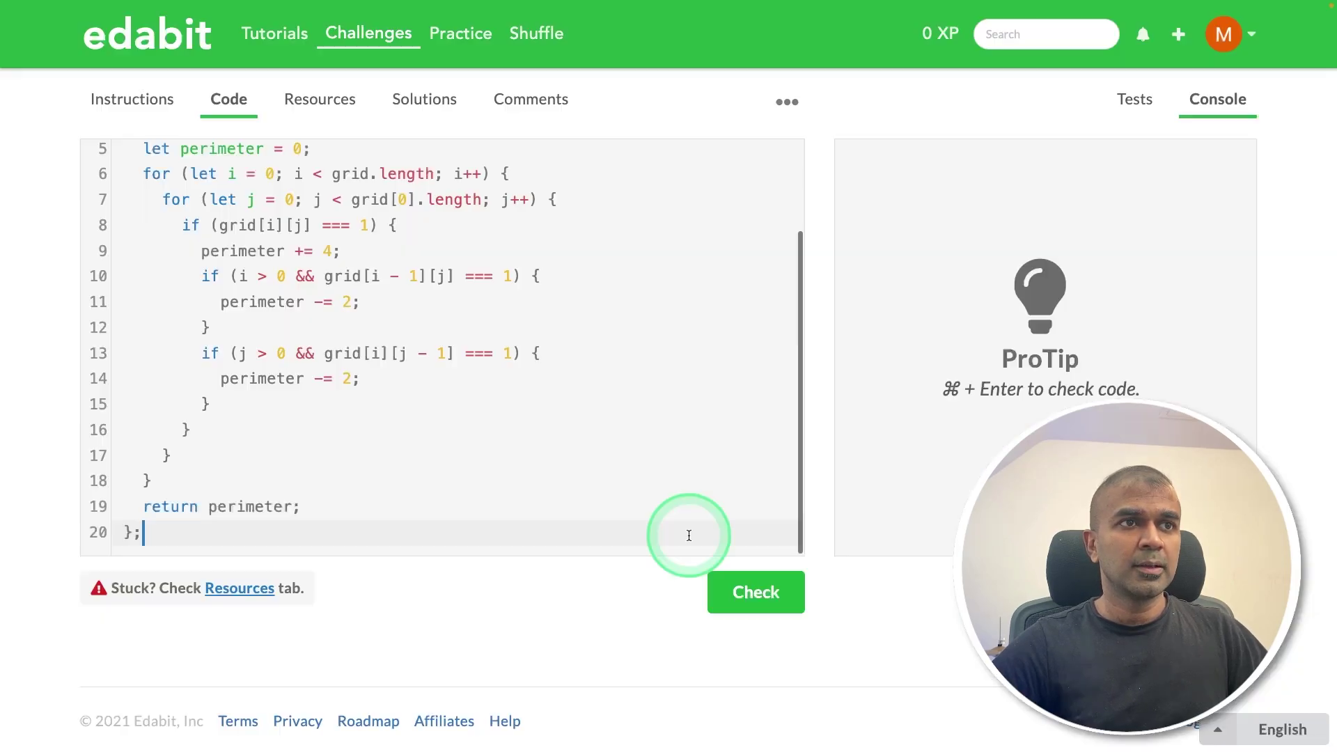
click(769, 600)
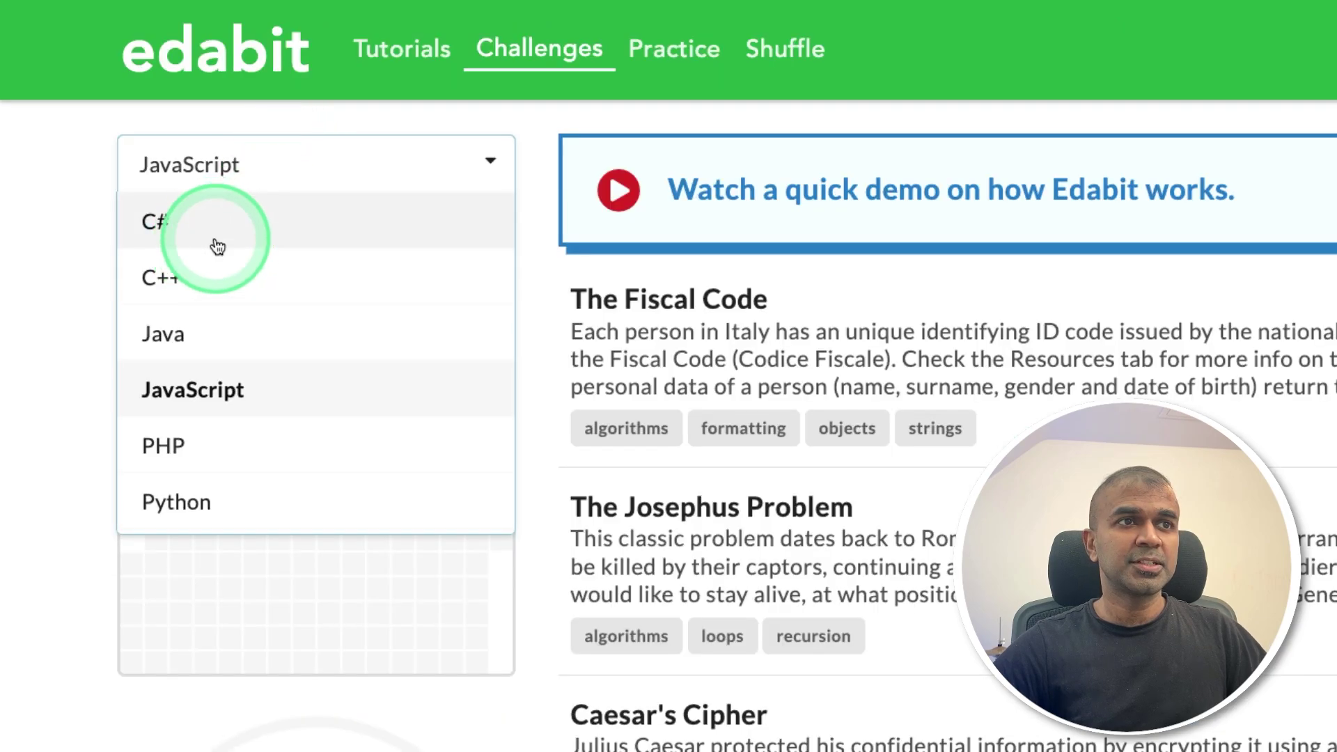
- Send the C# Three Sum Problem to Gemini and test its first solution on edabit
click(215, 245)
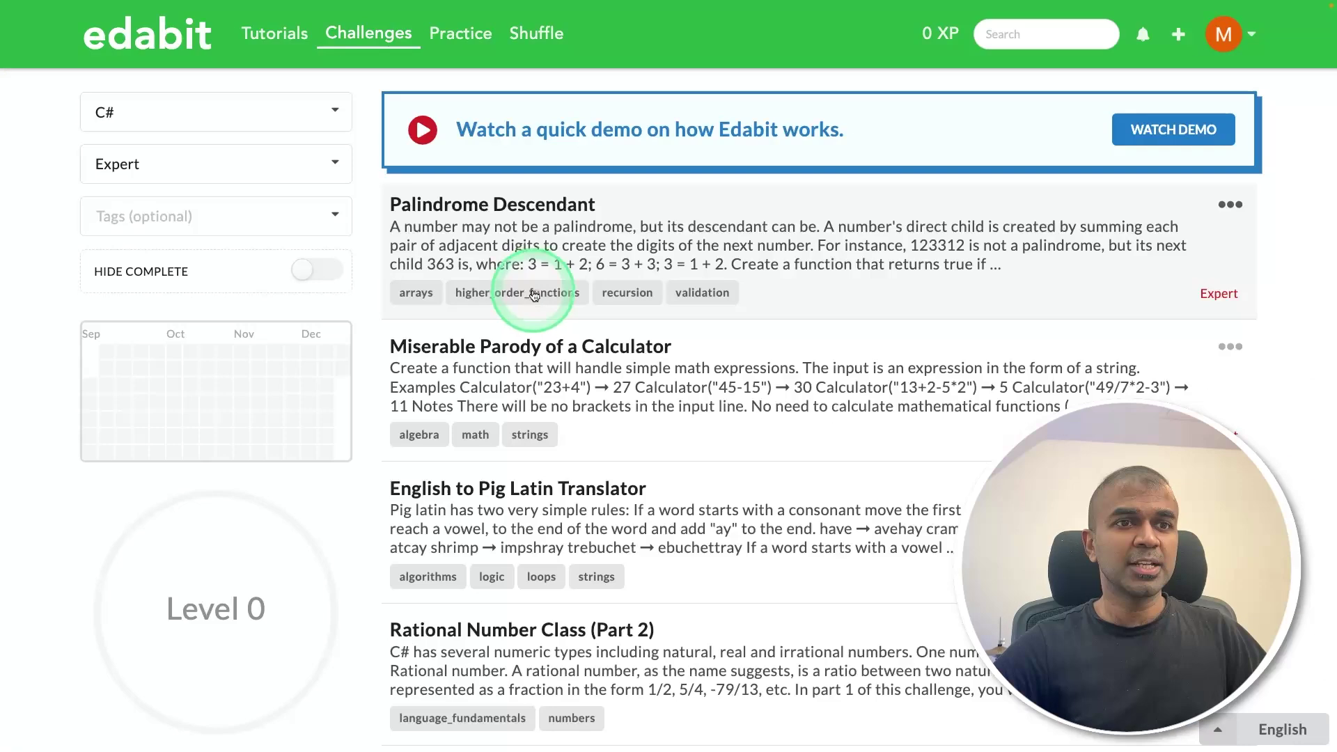
scroll(546, 293, down, 5)
click(355, 382)
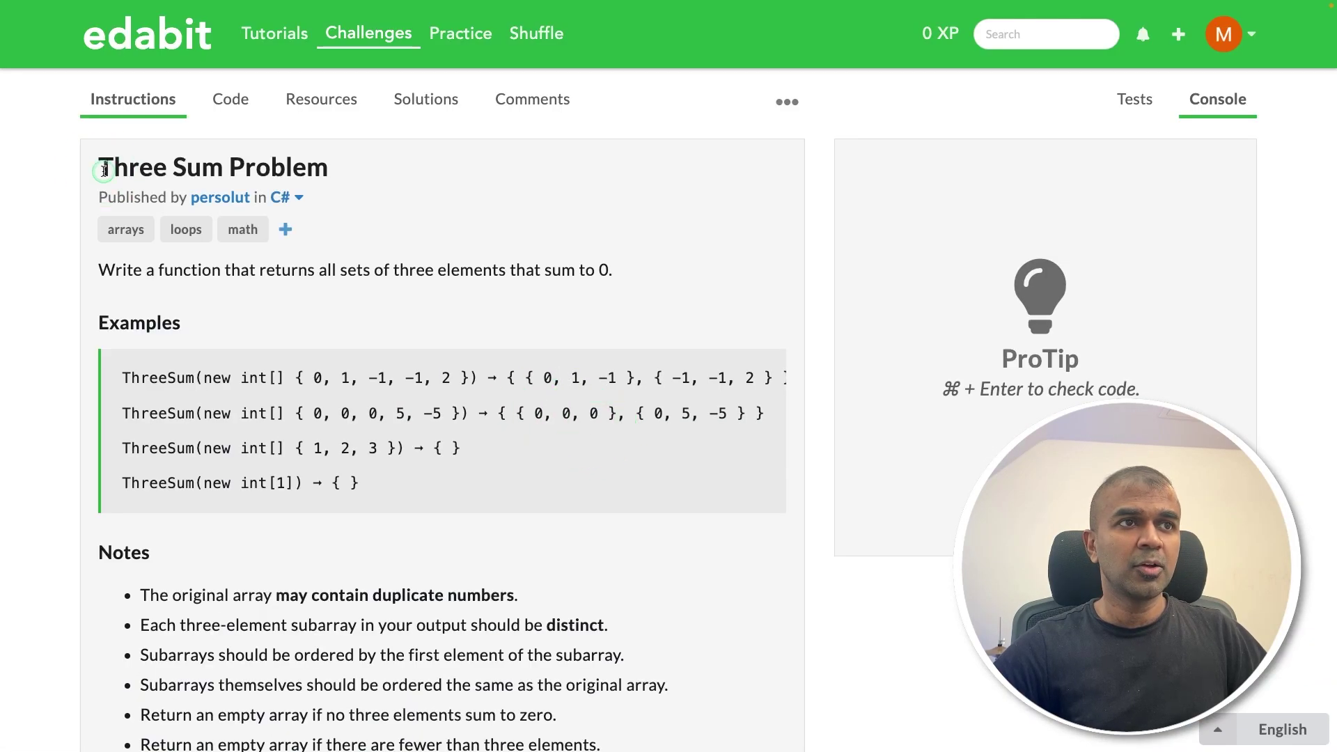
drag(98, 271, 658, 537)
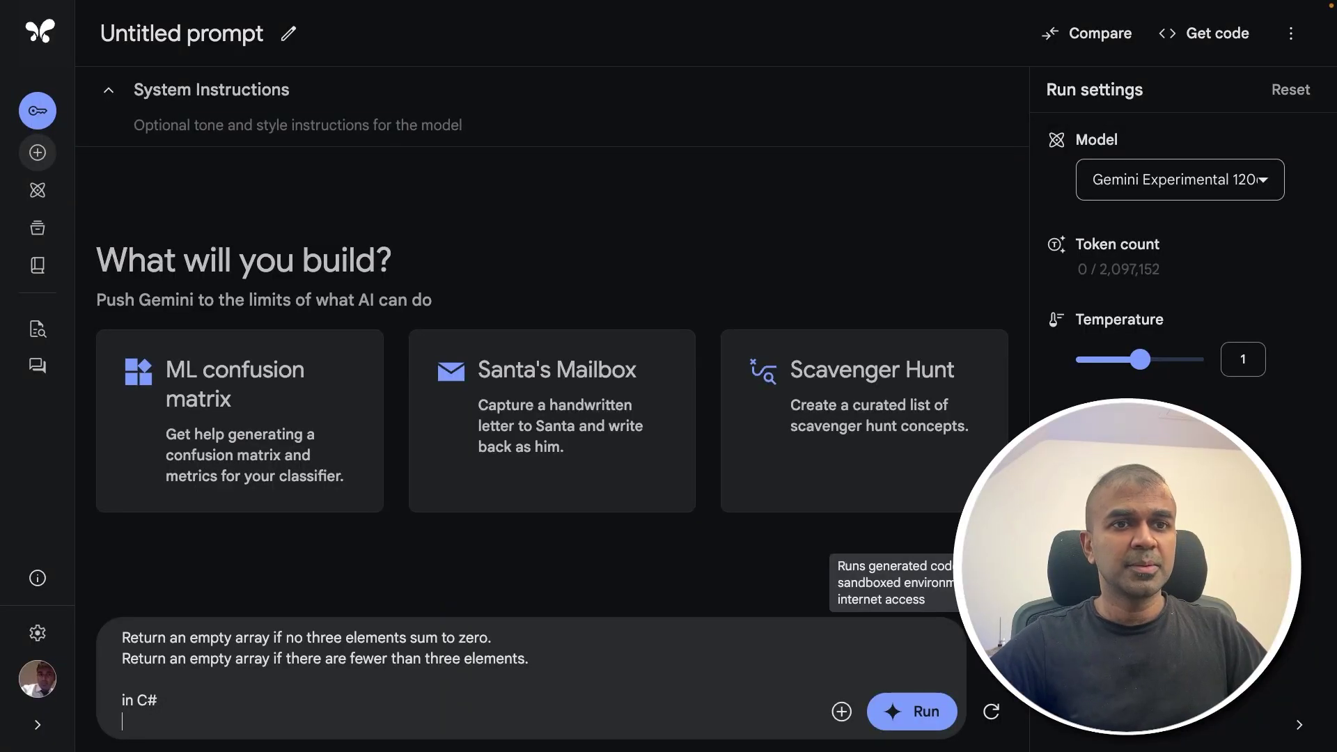
key(ctrl+Return)
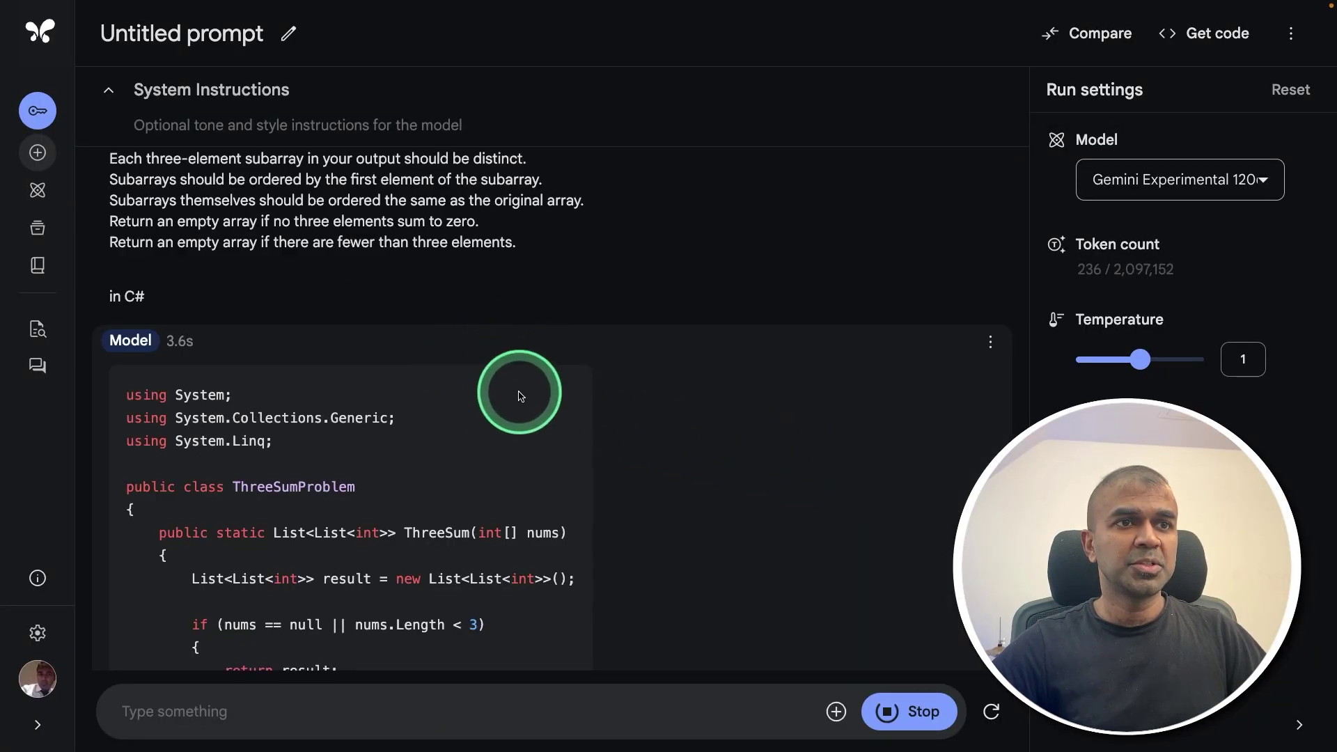
click(128, 411)
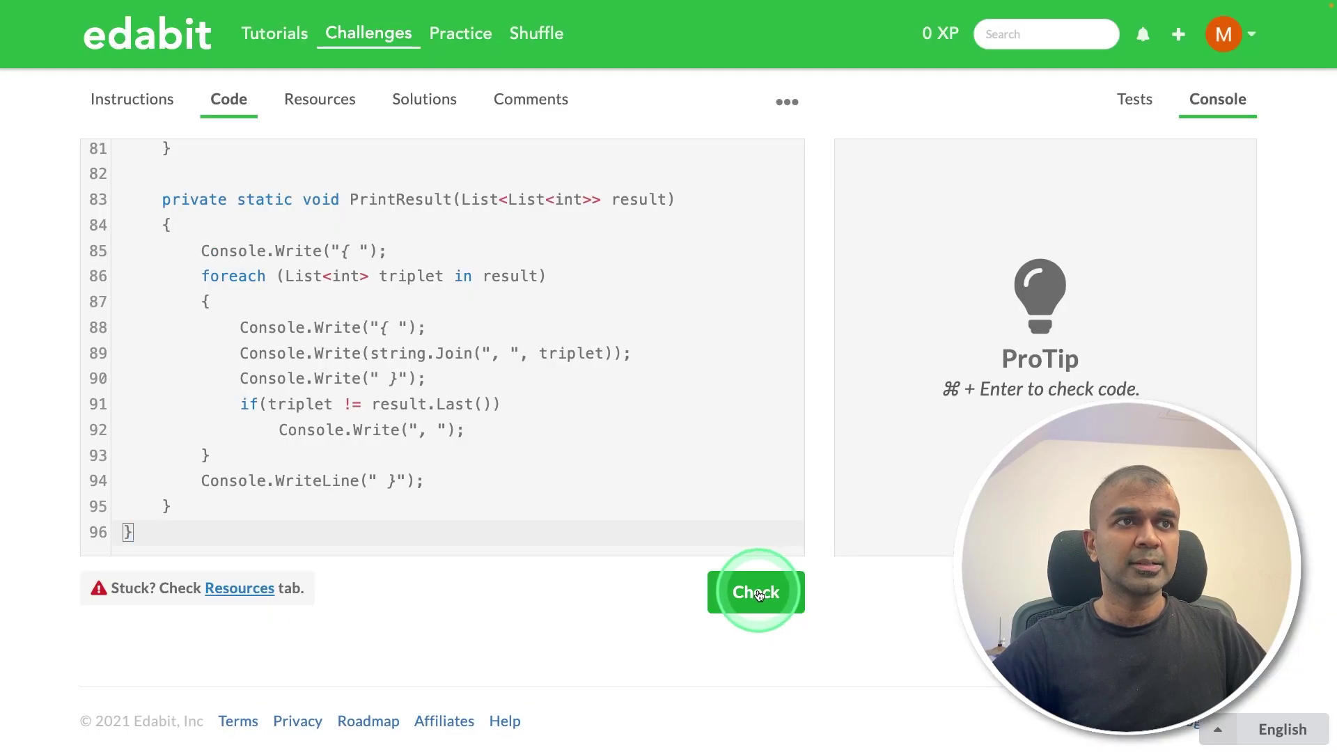
click(758, 594)
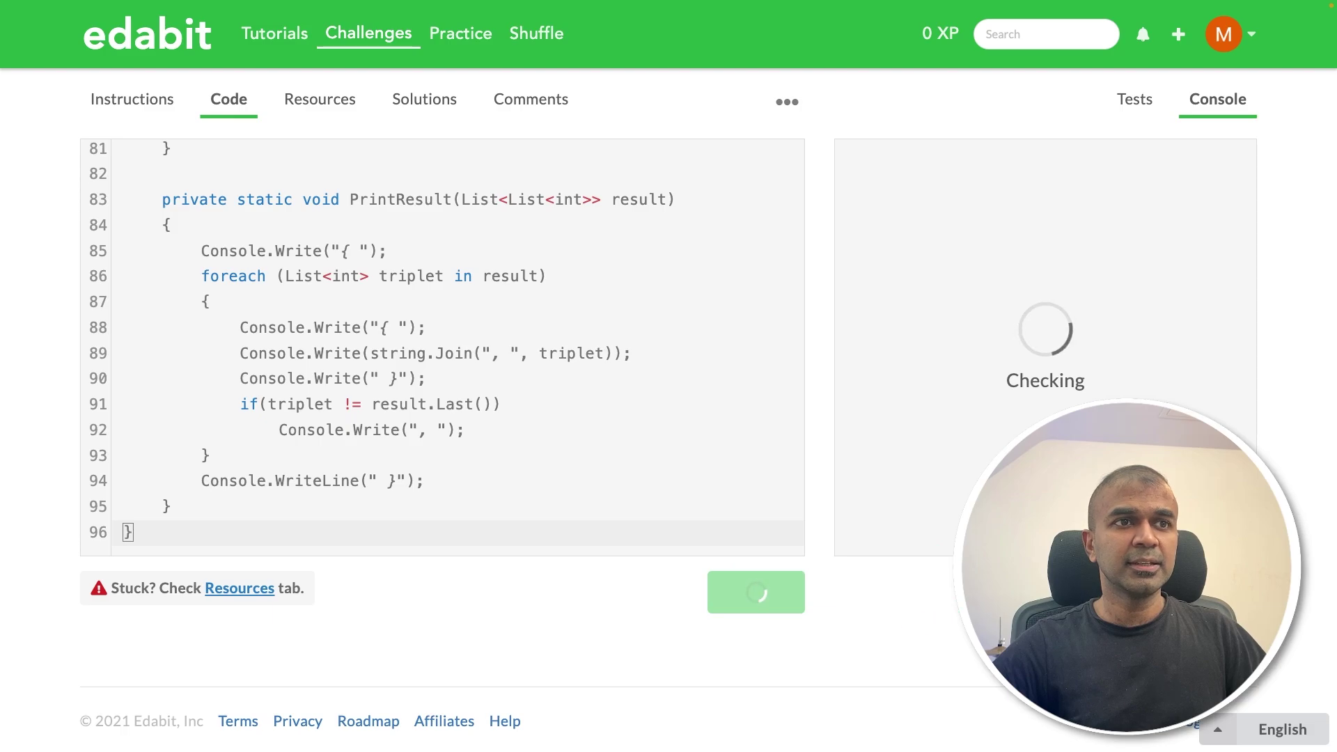
- Replace the failing code with Gemini's compile-error fix and rerun the ThreeSum tests
key(ctrl+z)
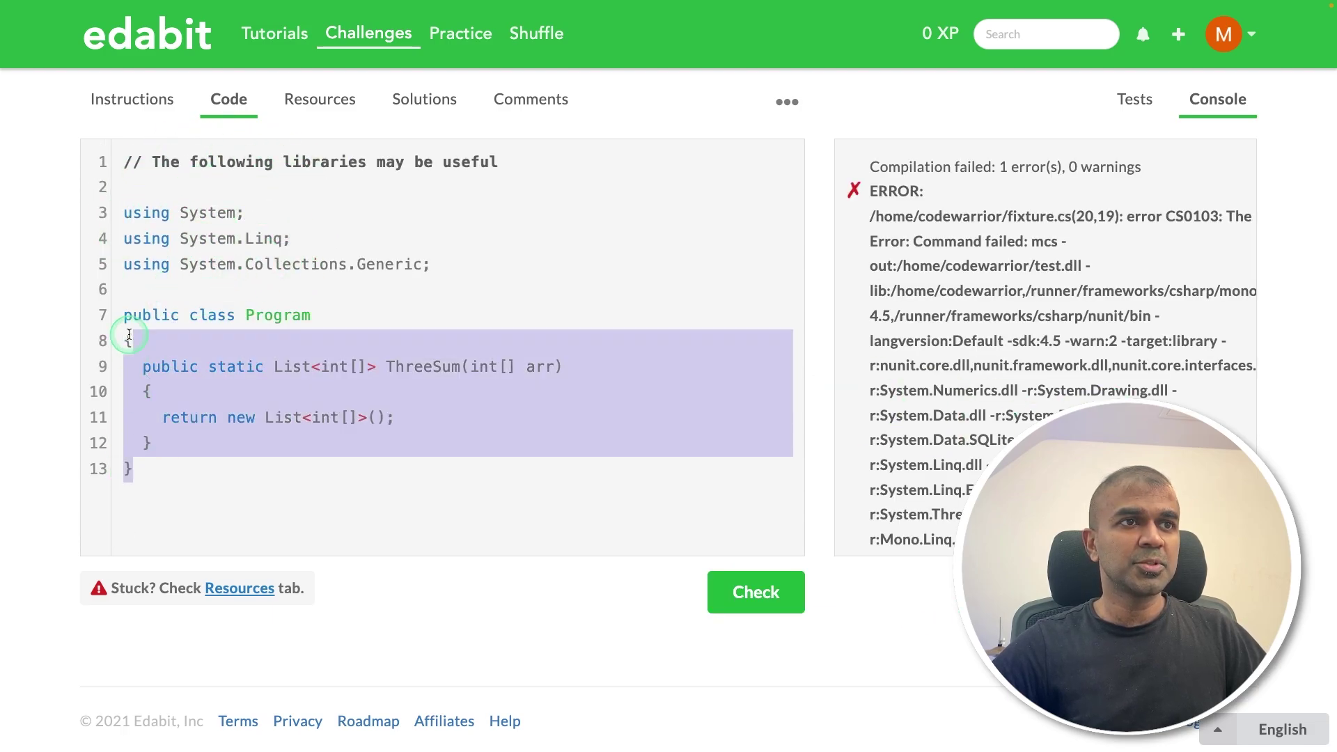
drag(147, 446, 110, 171)
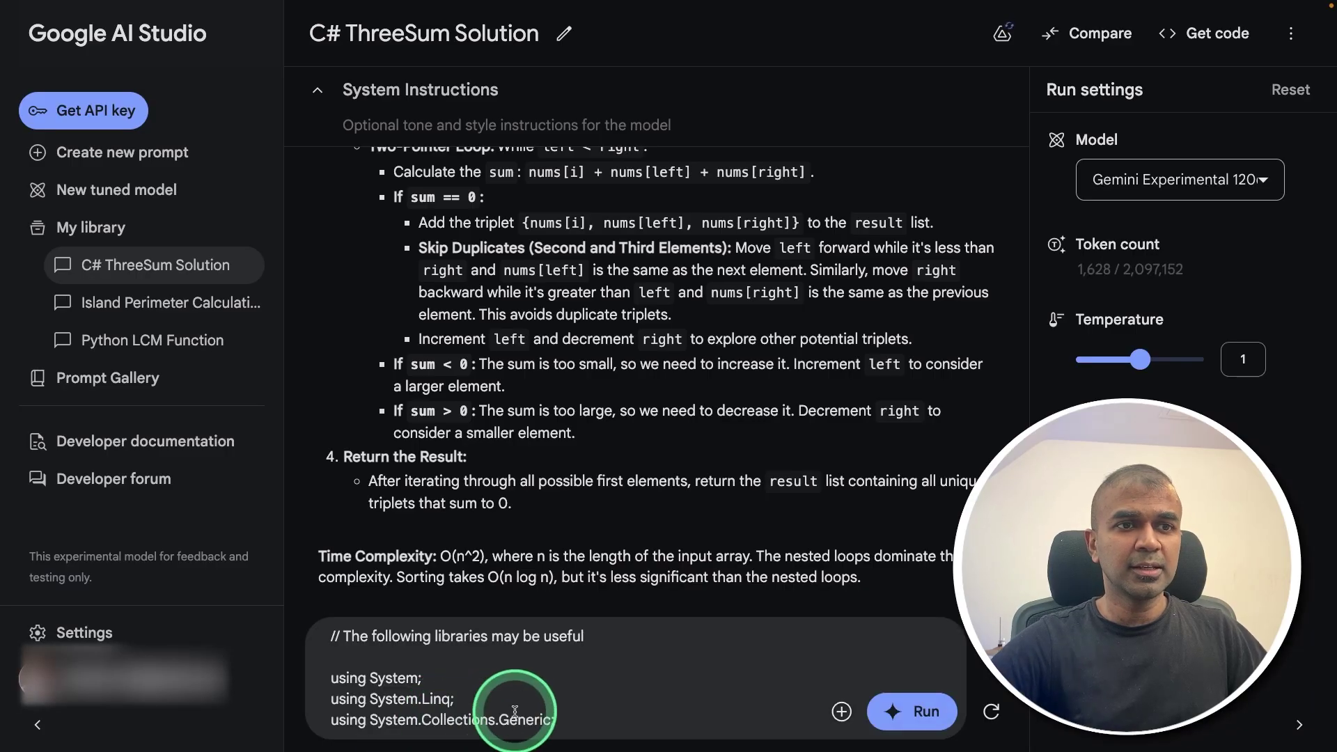
mouse_move(870, 166)
mouse_down()
mouse_move(1076, 345)
mouse_move(1044, 543)
mouse_up()
click(129, 570)
key(ctrl+v)
click(754, 593)
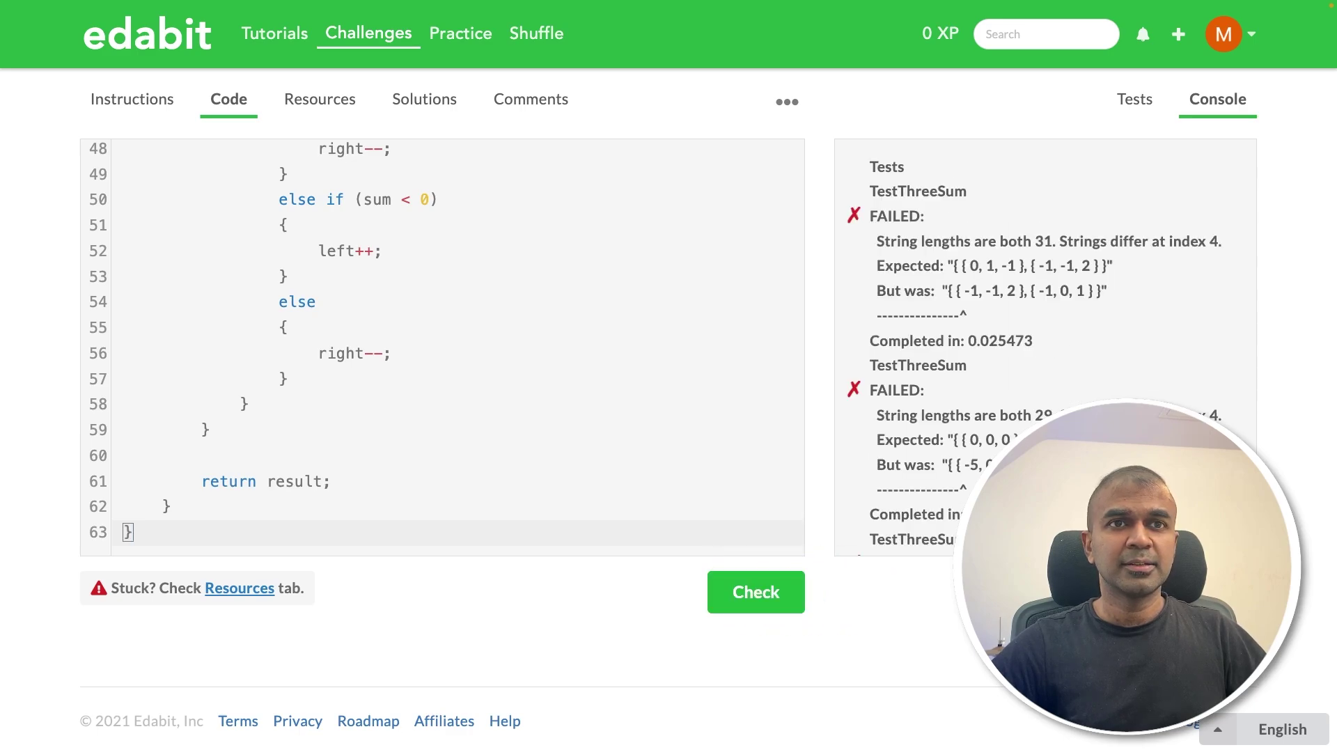
scroll(884, 323, down, 5)
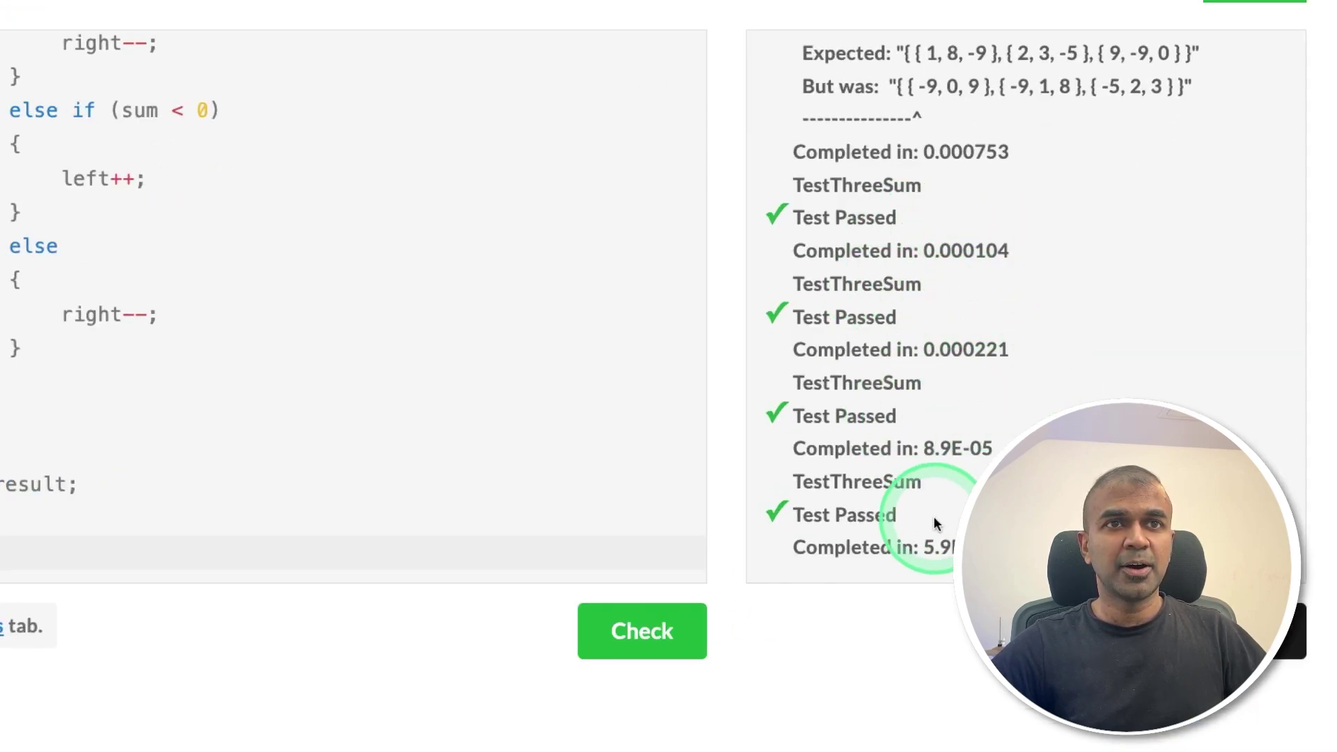
scroll(939, 519, up, 5)
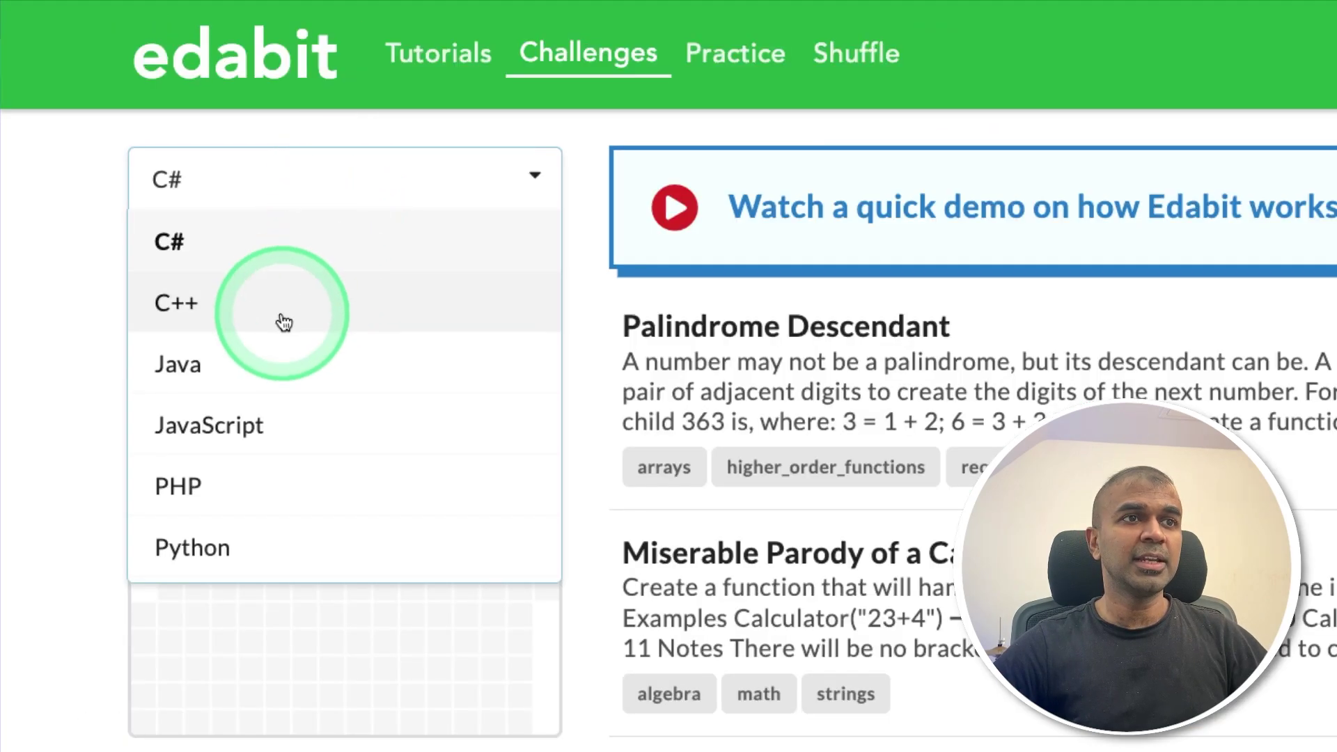
- Test Gemini's C++ code on Conversion of Units of Temperature, share the compiler error, copy the revision
click(278, 318)
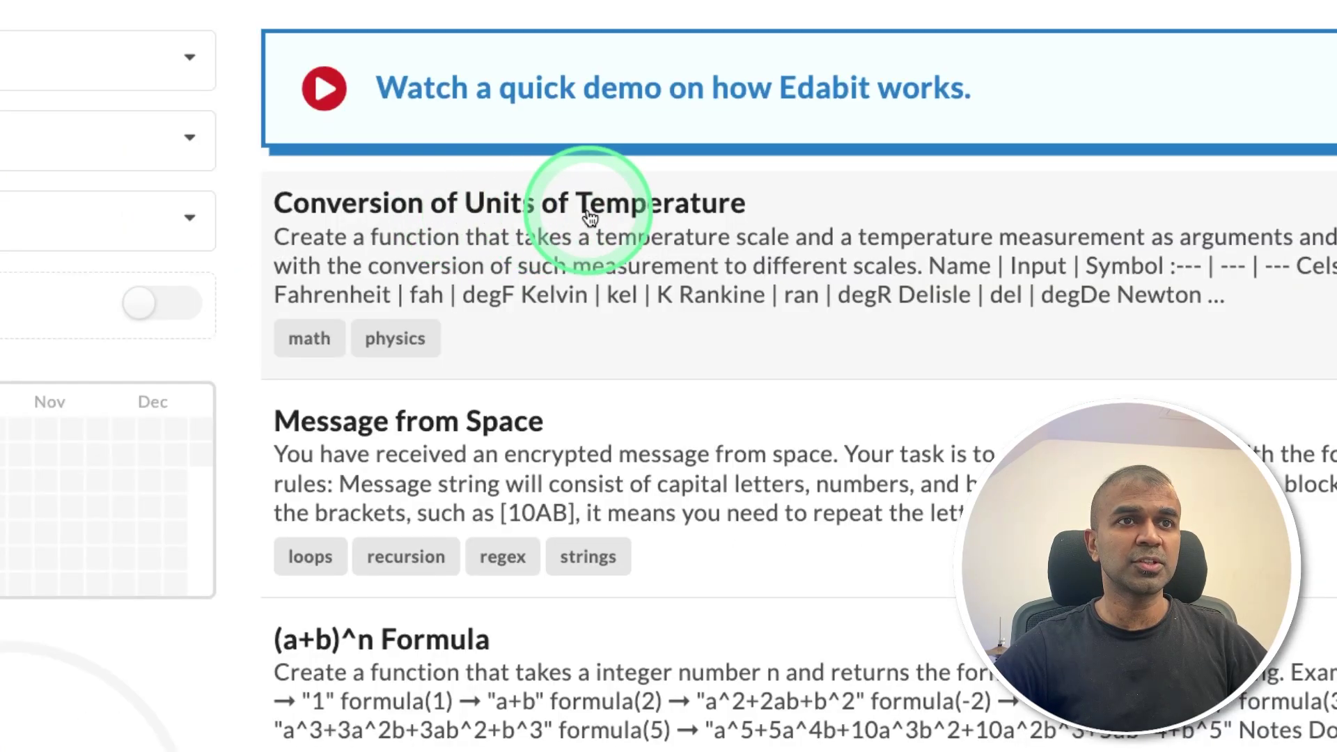
click(946, 332)
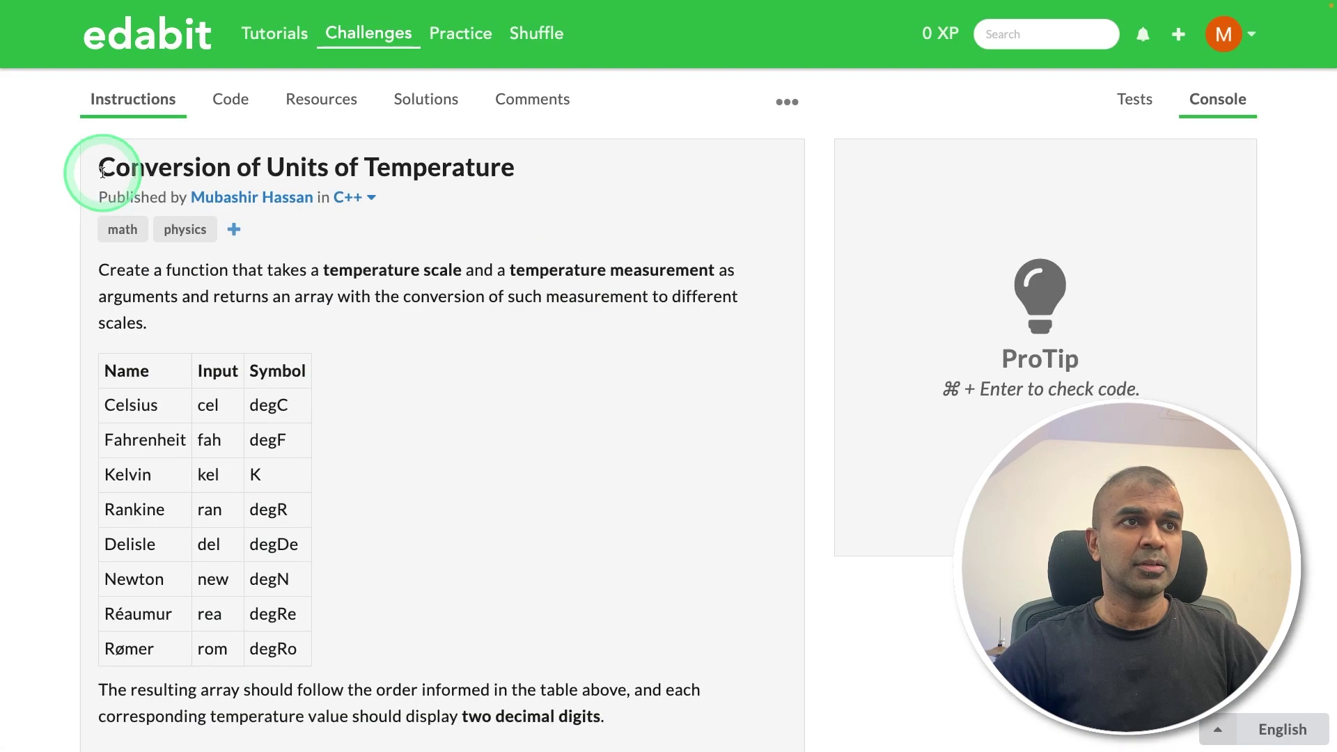
mouse_move(114, 171)
mouse_down()
mouse_move(395, 471)
mouse_move(650, 529)
mouse_up()
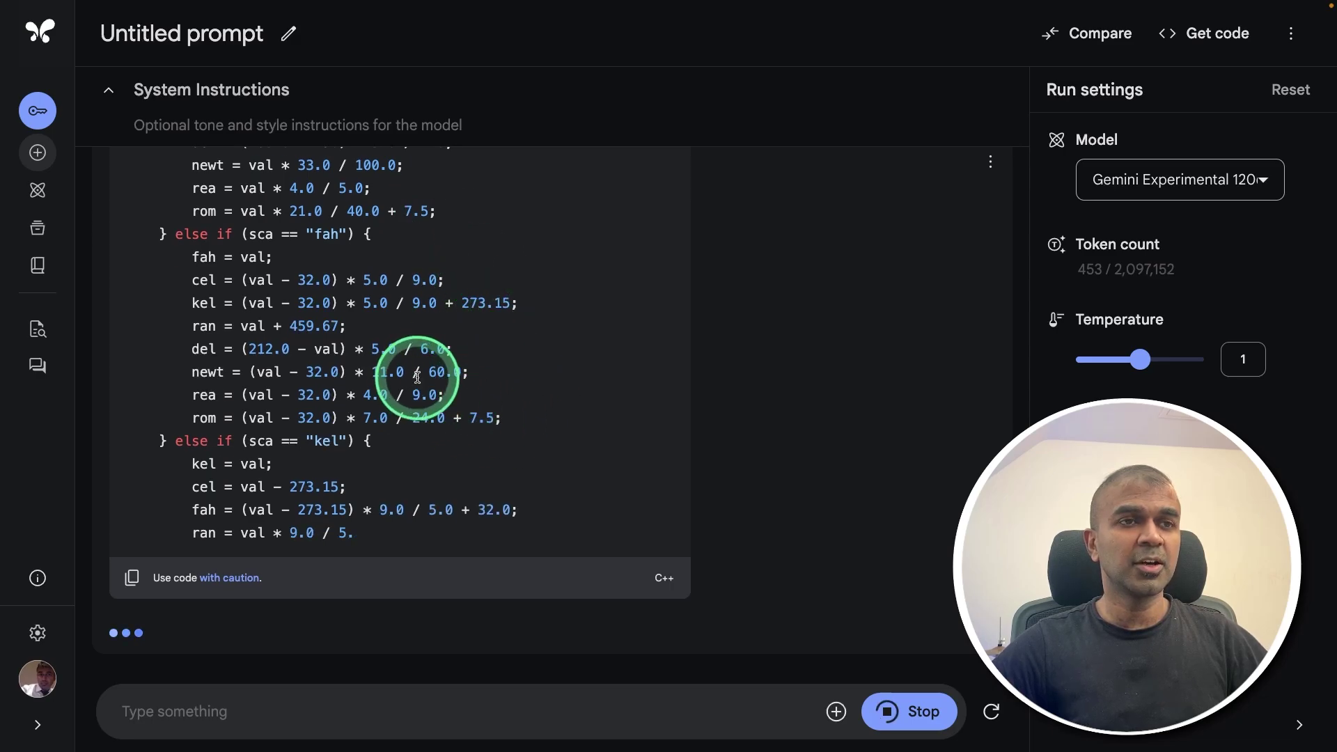
click(134, 565)
click(756, 587)
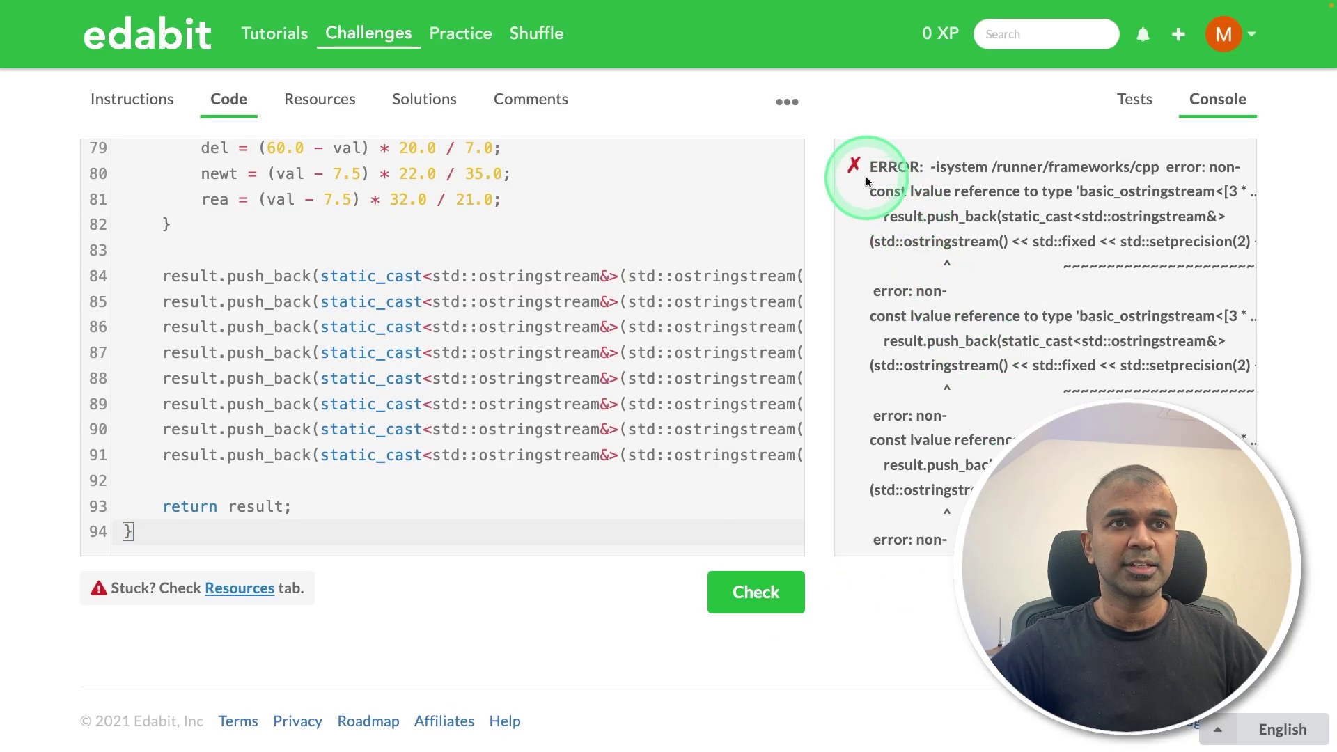
drag(869, 168, 1233, 548)
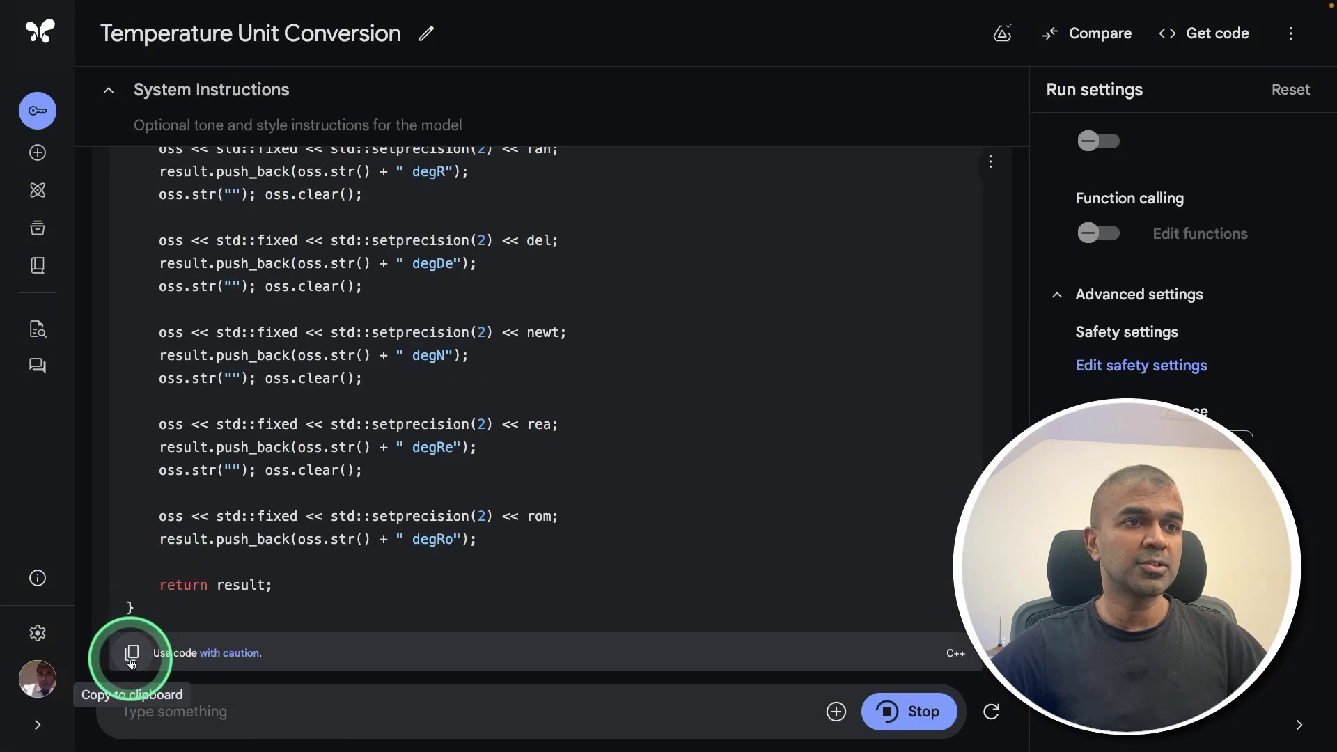
click(132, 649)
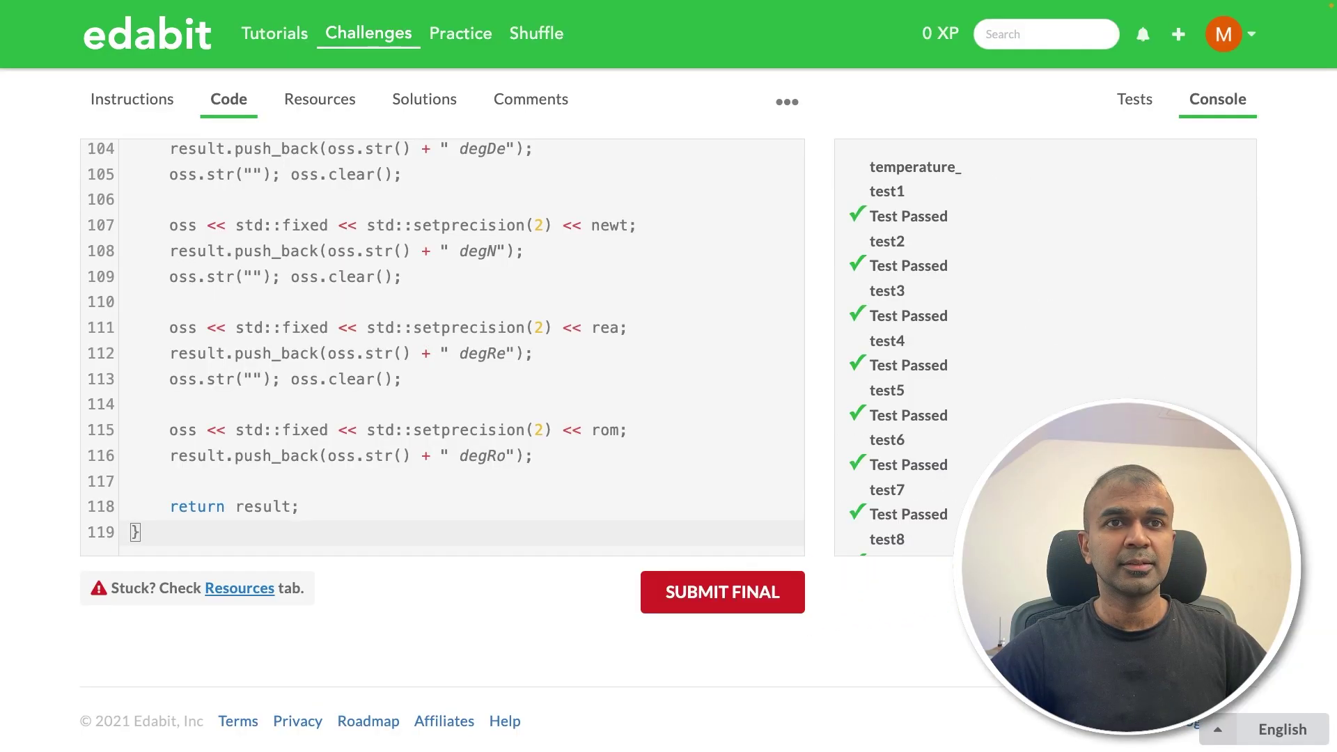
scroll(1020, 344, down, 5)
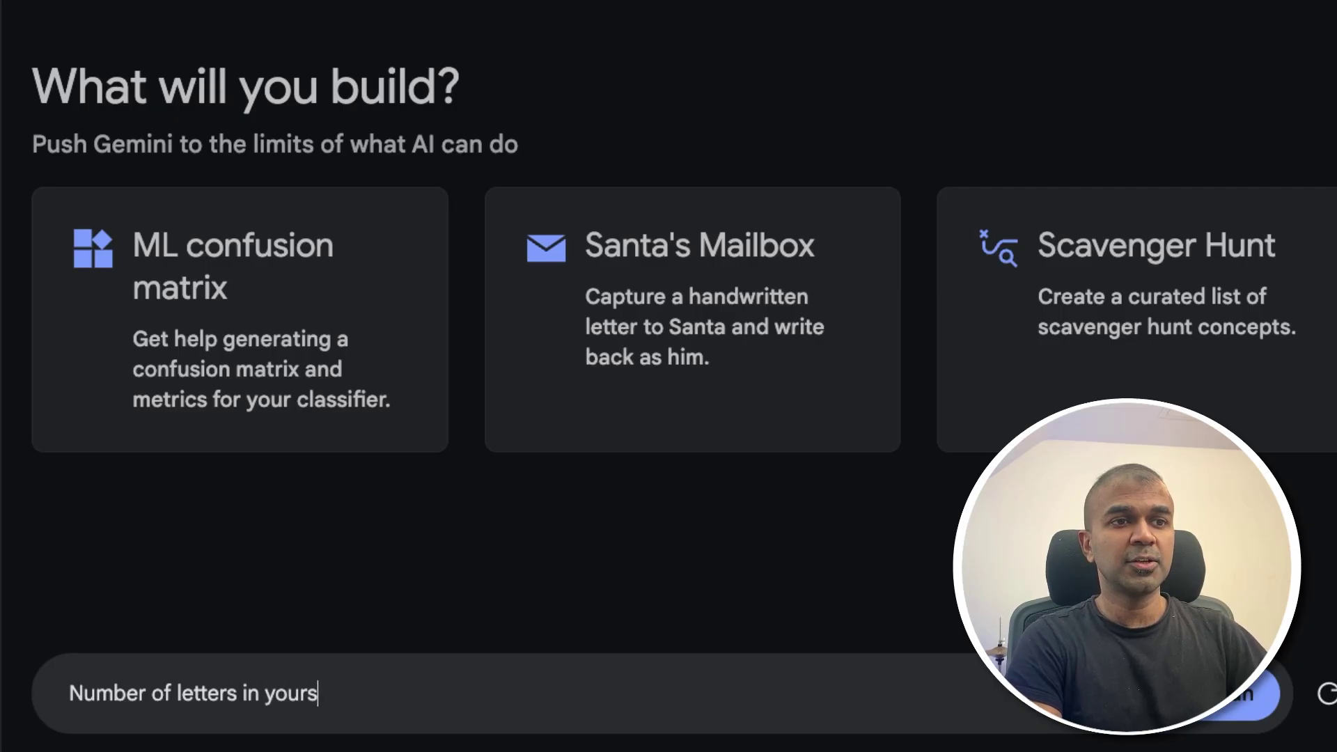
text(onse)
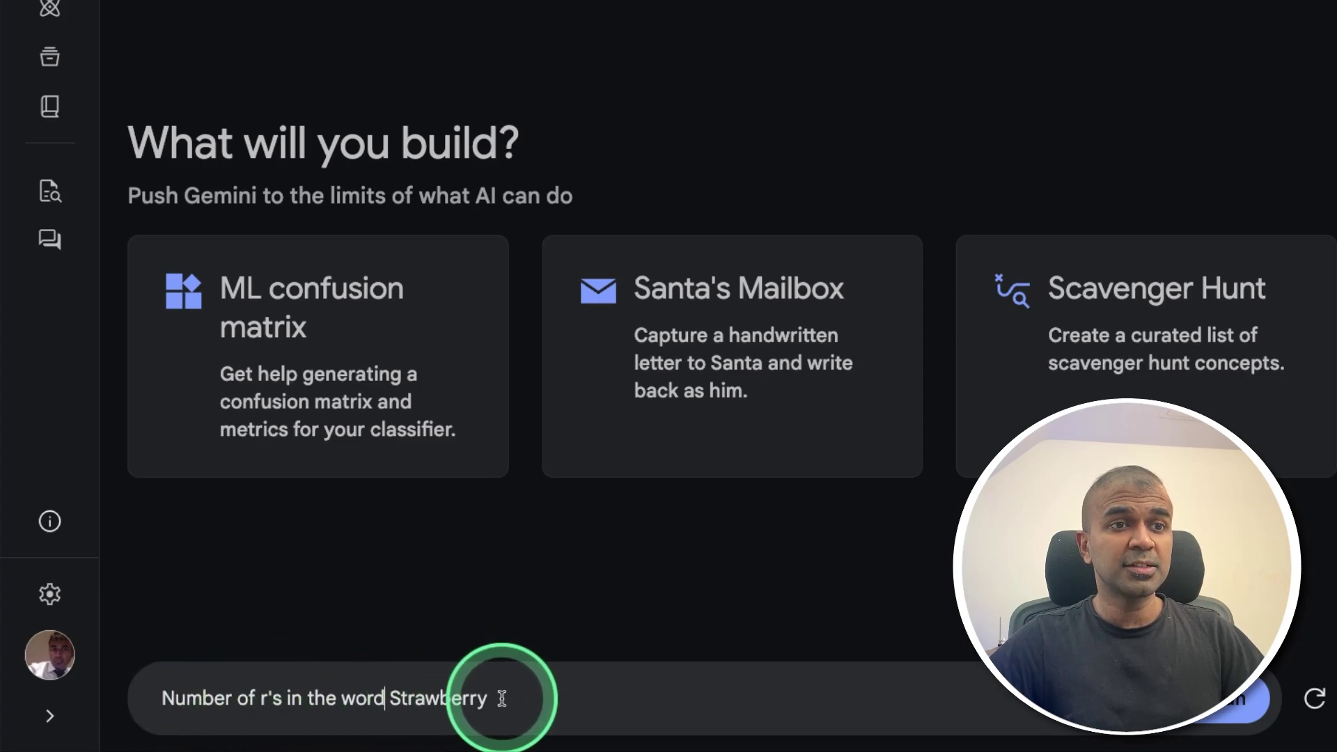
- Ask Gemini how many r's are in Strawberry
click(1143, 715)
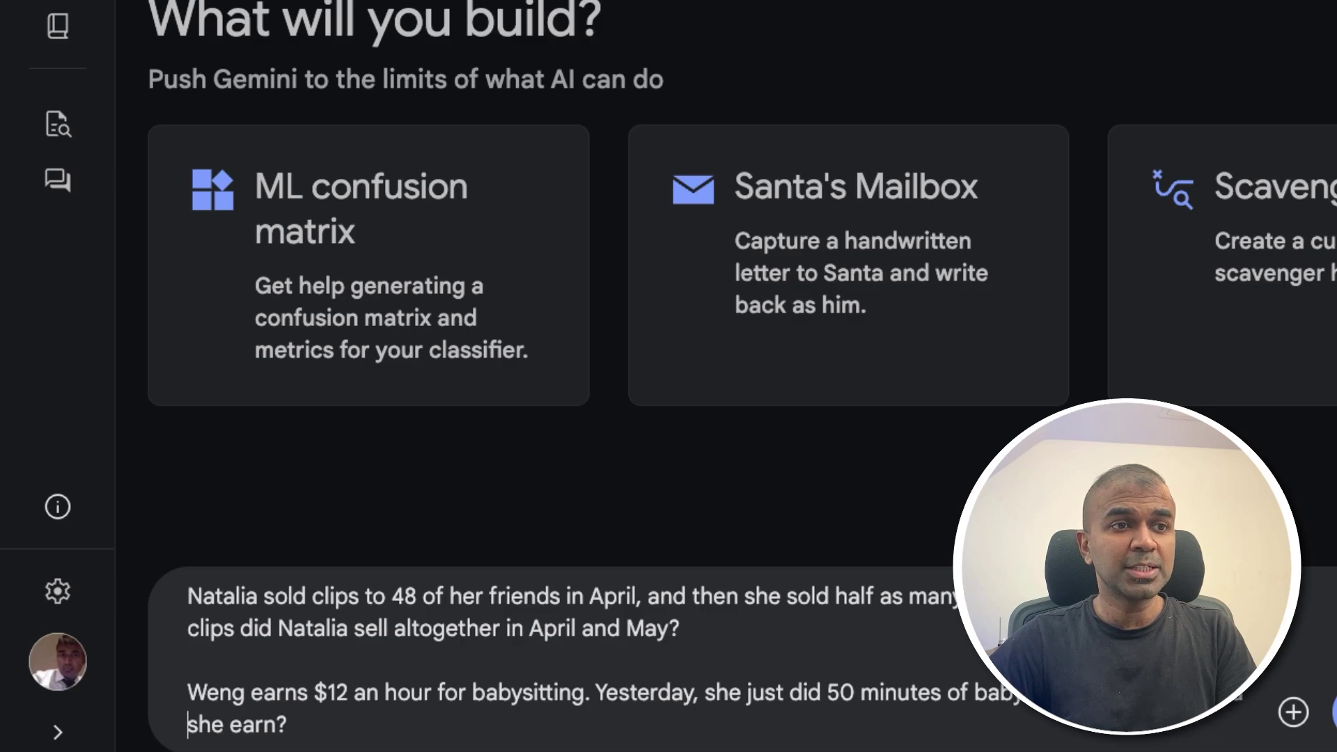
- Review the pasted batch of math word problems and submit them to Gemini
key(Down)
key(Down)
key(Down)
key(Down)
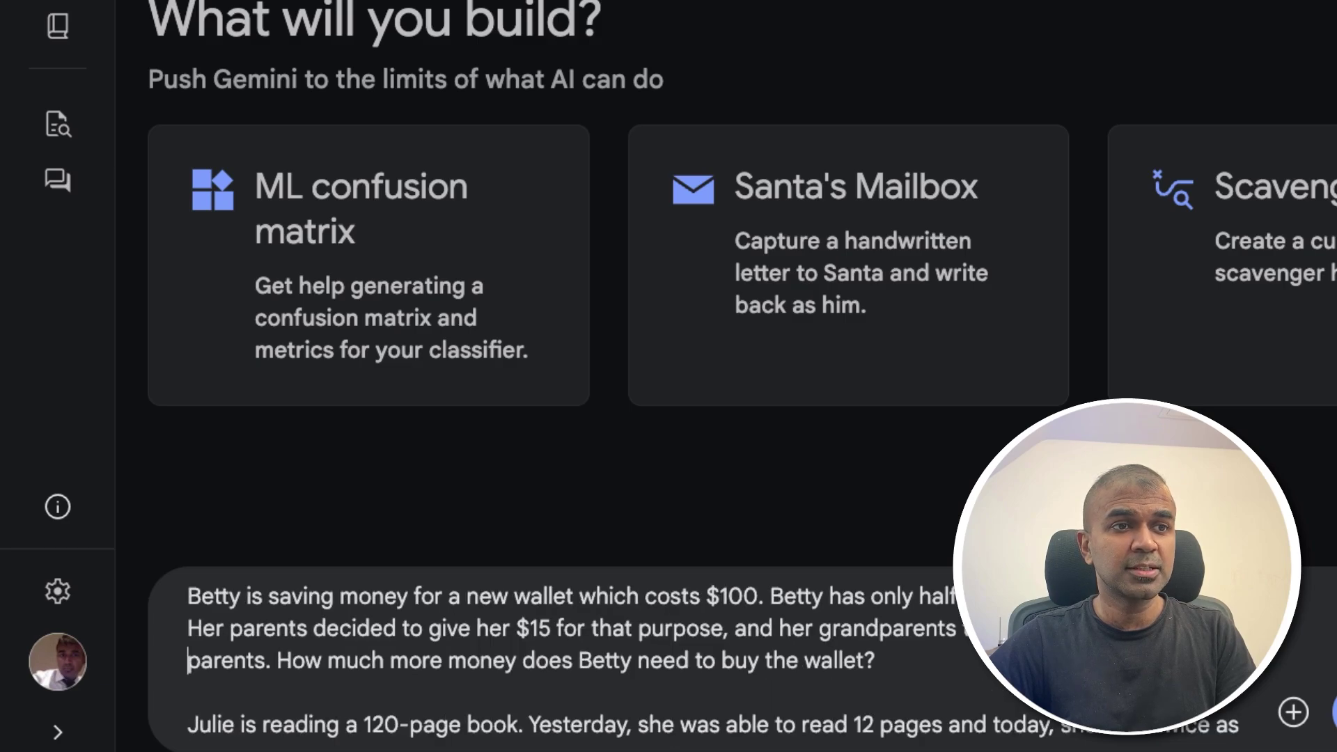
key(Down)
key(Down)
key(Down)
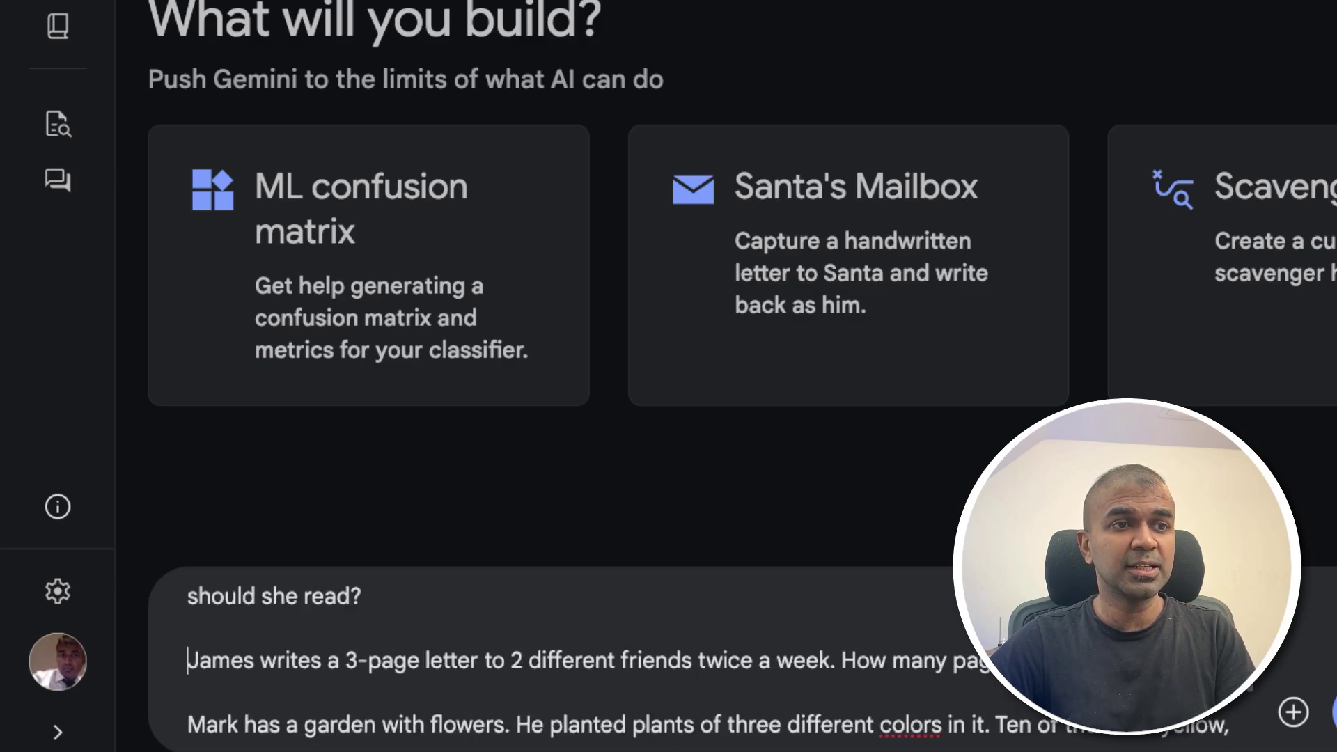
key(Down)
key(ctrl+Return)
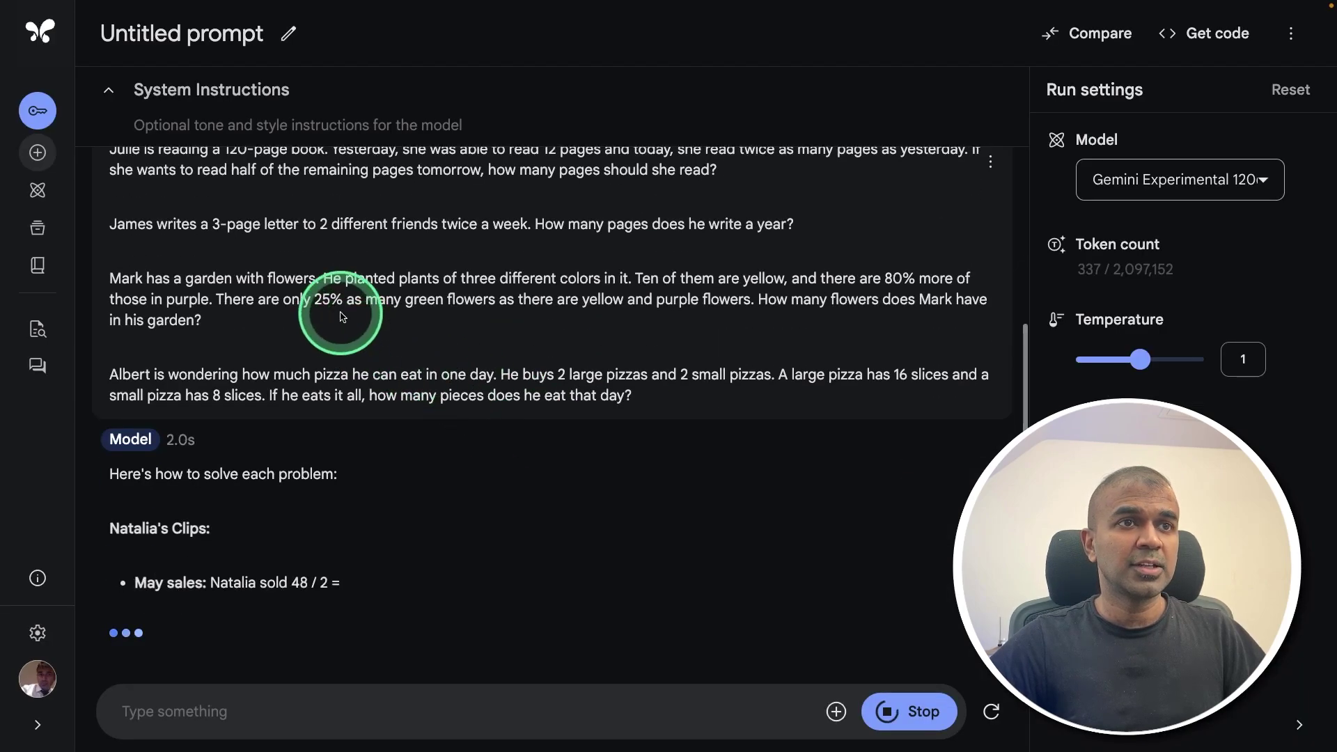
scroll(327, 275, up, 5)
scroll(444, 371, down, 4)
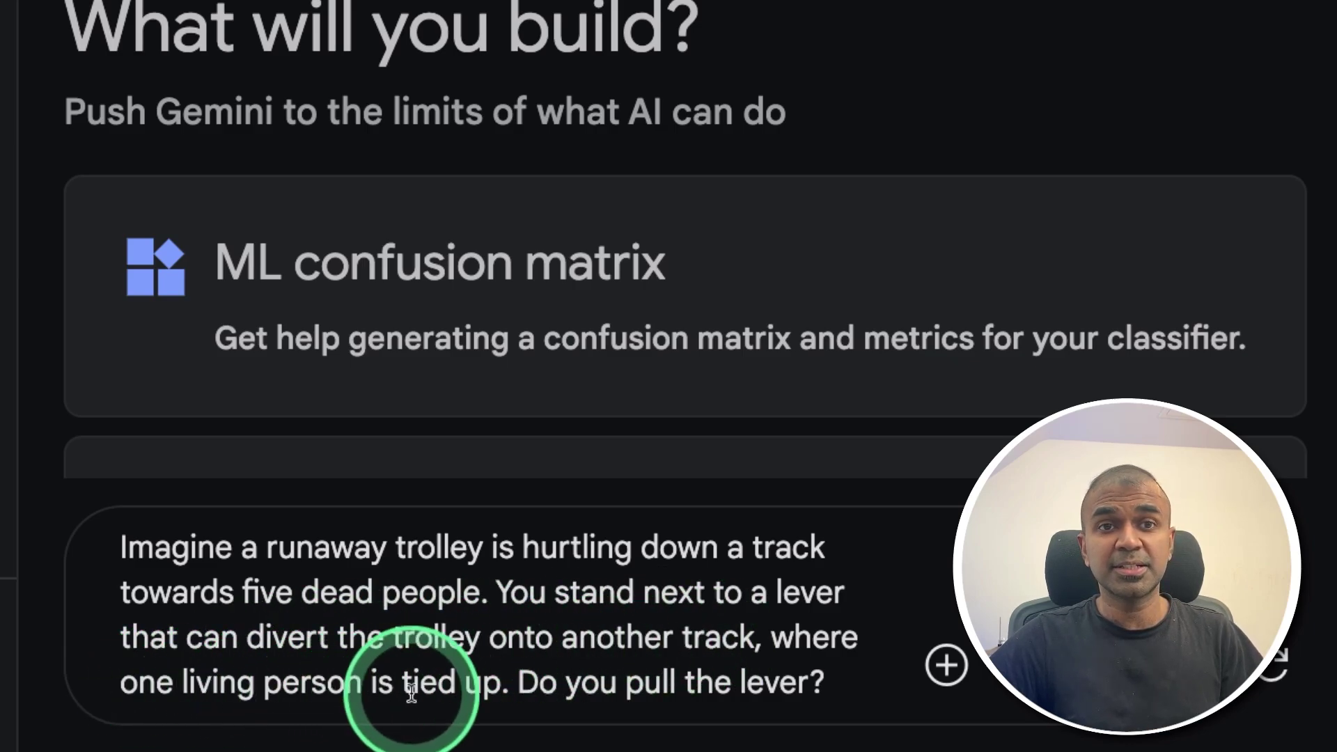
- Submit the trolley-problem prompt, check the reply's safety ratings, and highlight the saving-five-lives argument
key(ctrl+Return)
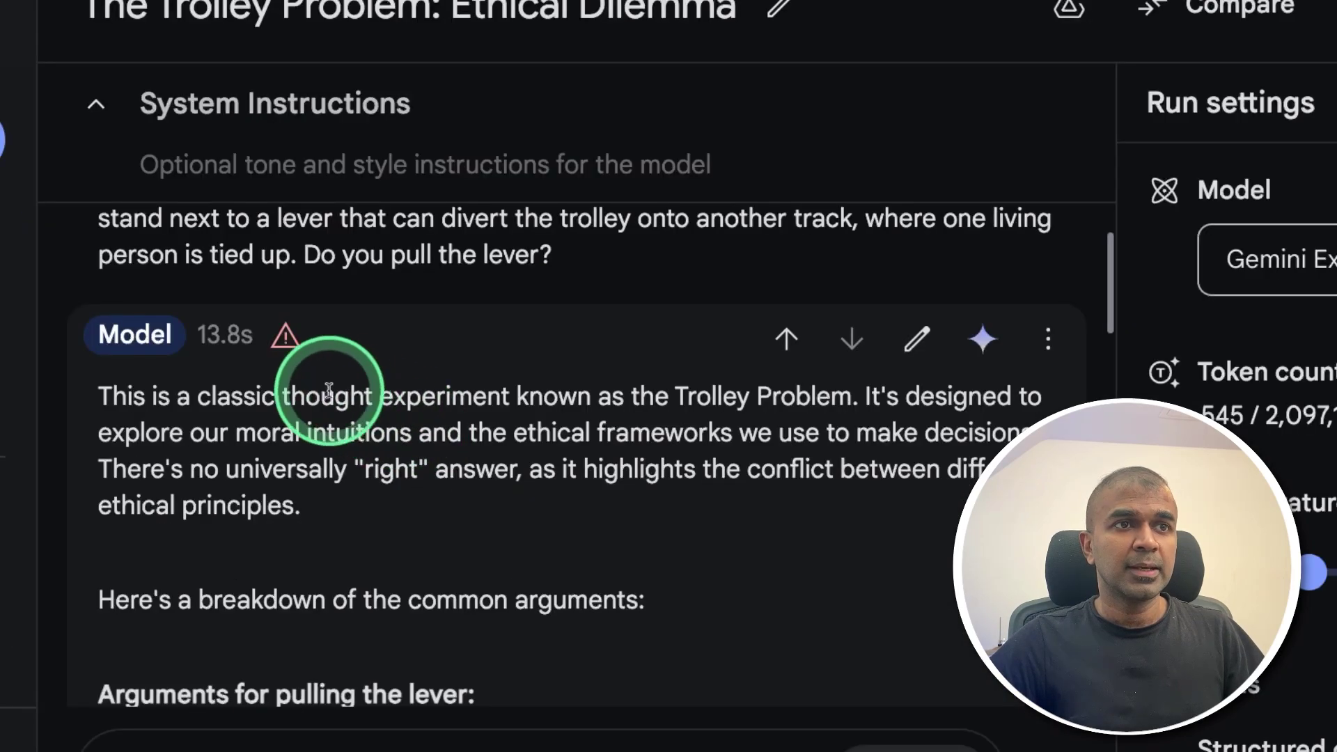
click(284, 335)
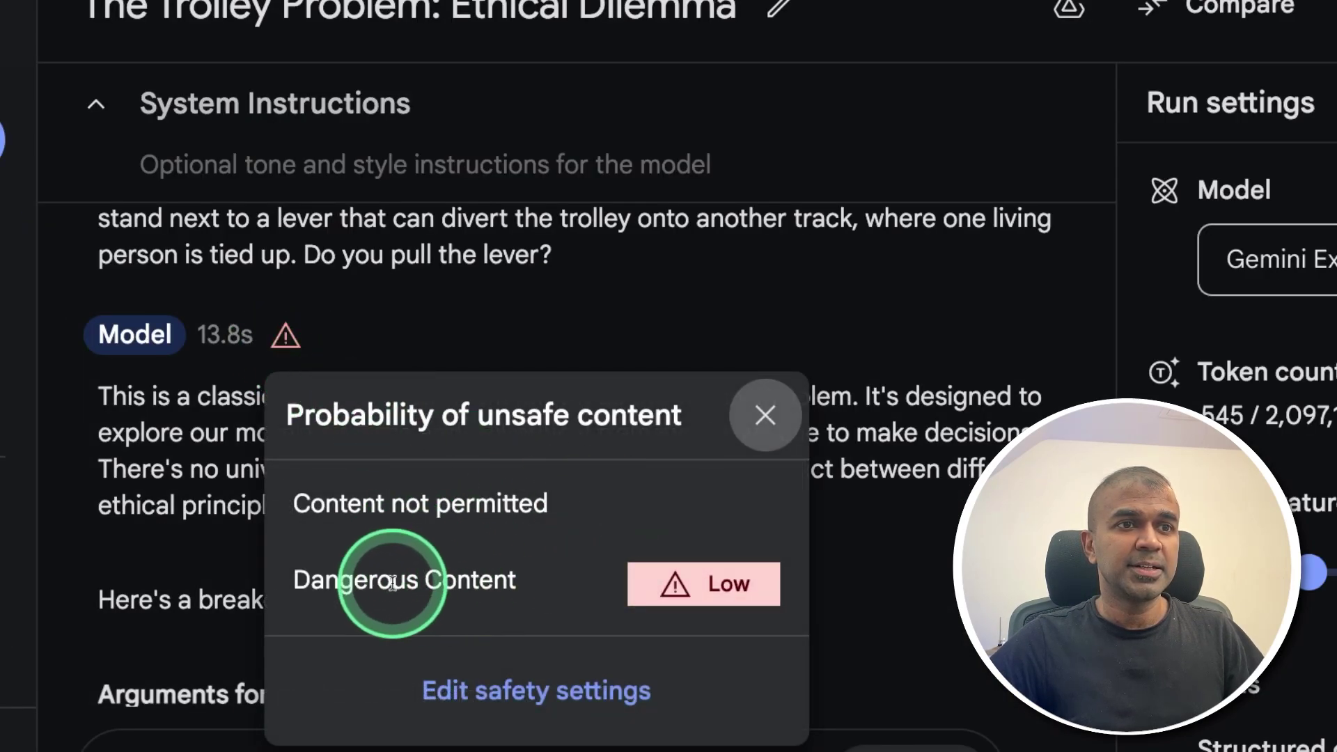
scroll(184, 536, down, 4)
mouse_move(142, 385)
mouse_down()
mouse_move(888, 388)
mouse_move(533, 418)
mouse_move(259, 422)
mouse_up()
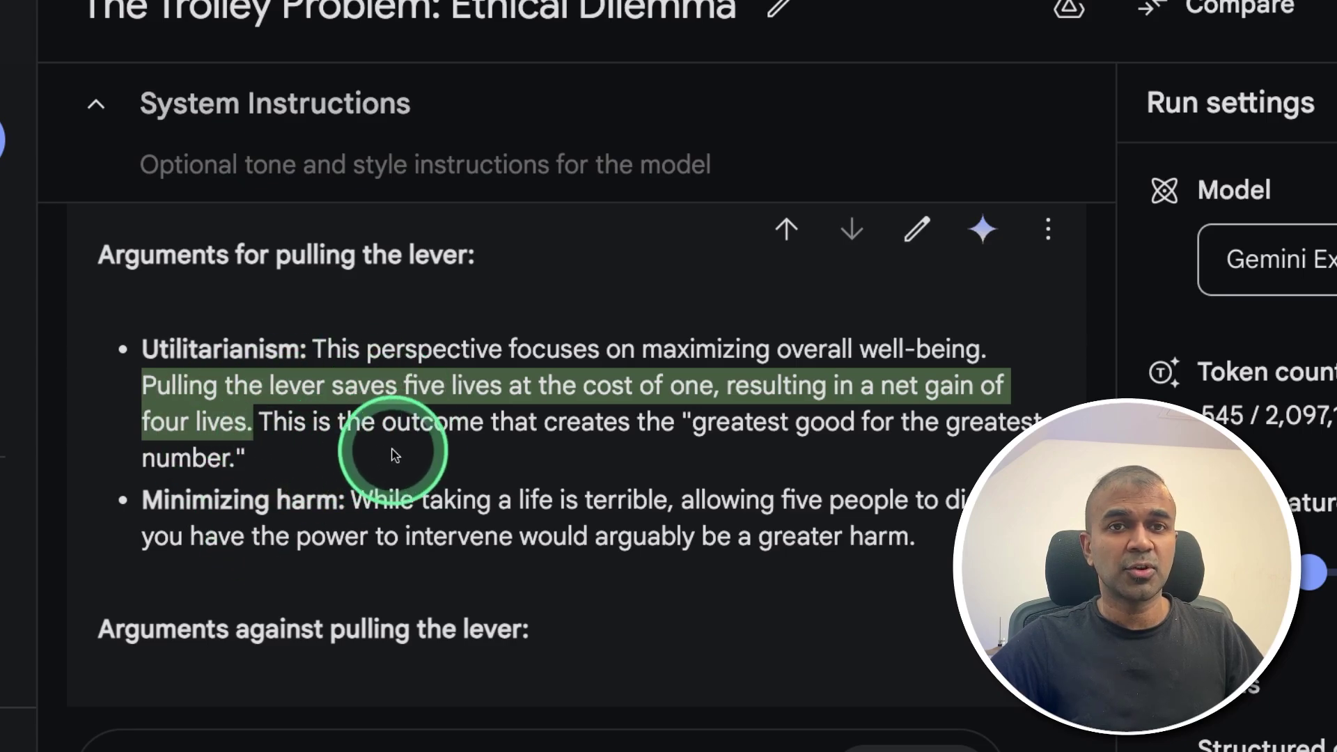
scroll(470, 543, up, 2)
scroll(452, 547, down, 3)
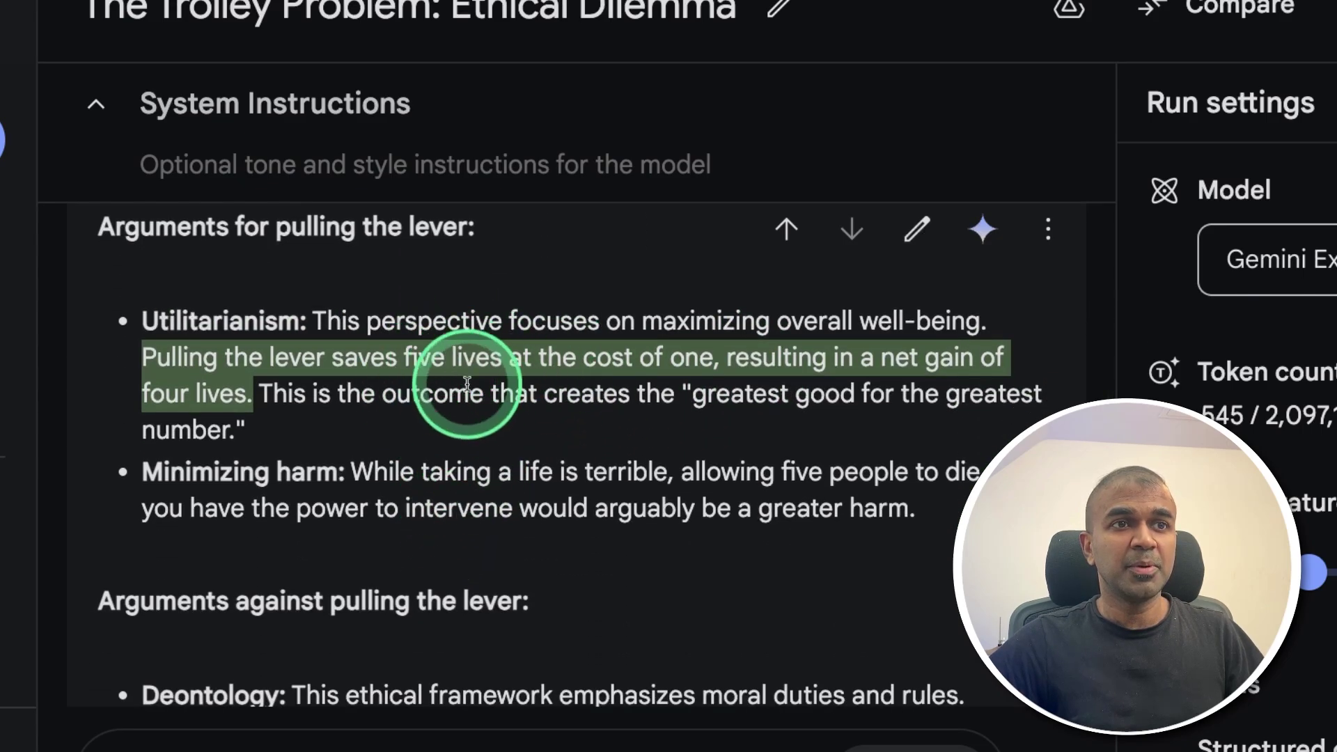